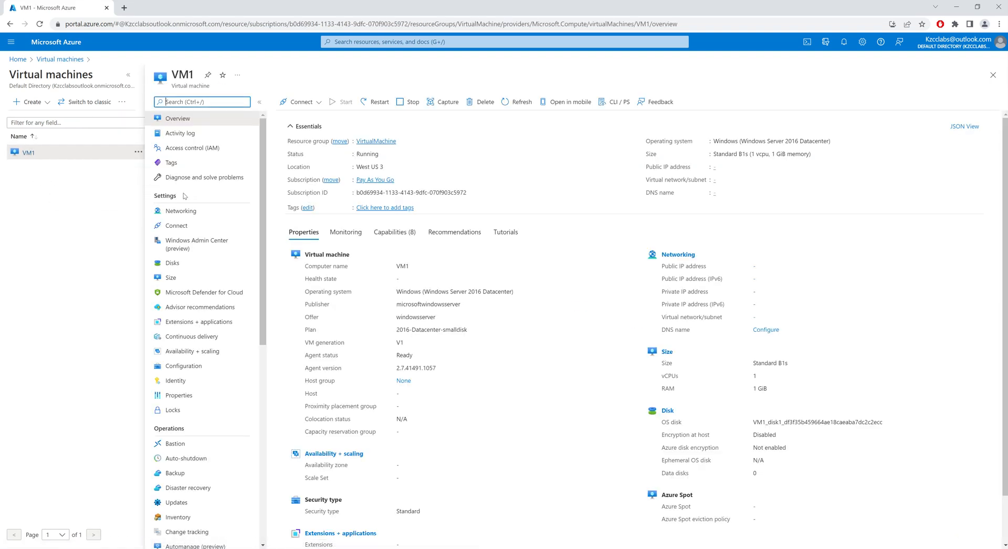
Step: View the role assignments of VM1 under Access control (IAM)
{"action": "left_click", "coordinate": [204, 149]}
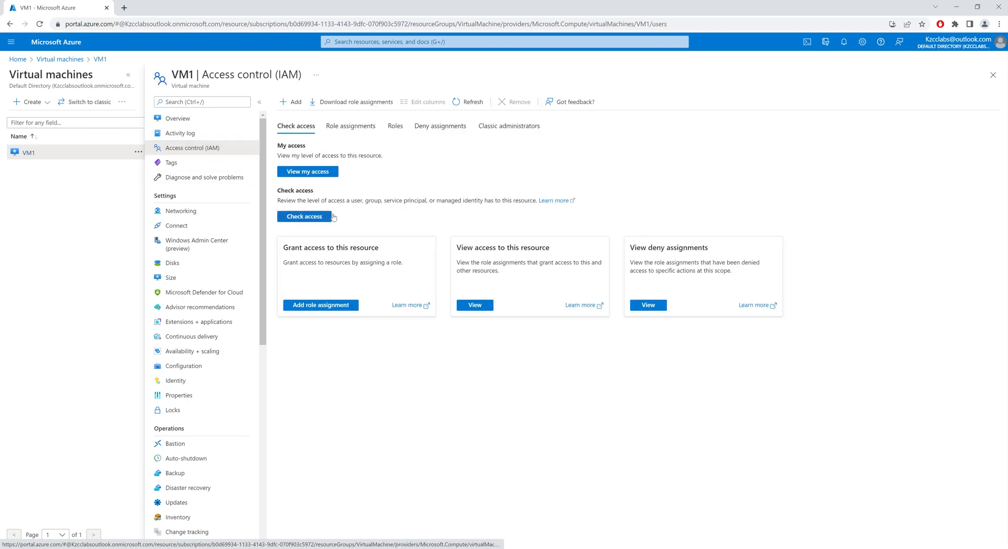
{"action": "left_click", "coordinate": [346, 131]}
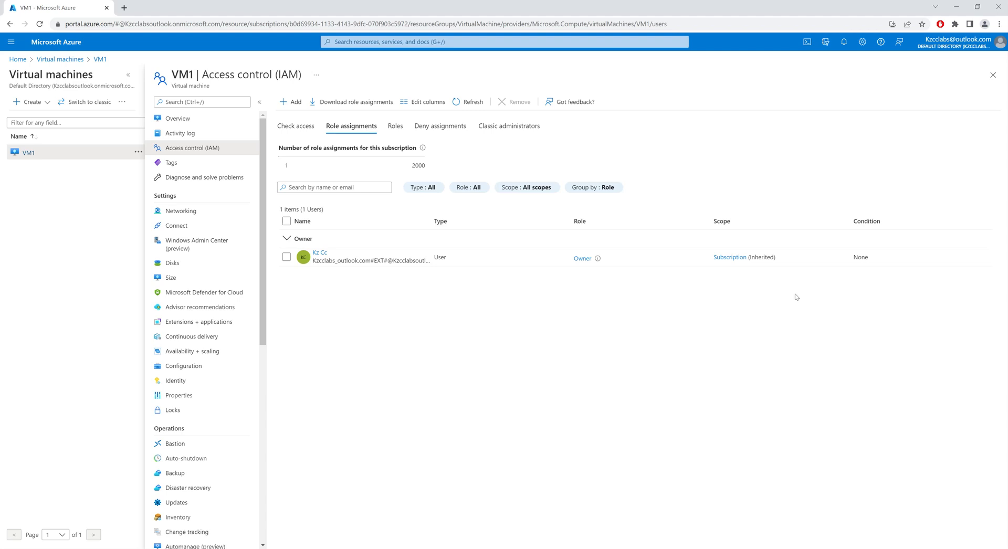
Step: Go to the Users page of Azure Active Directory and start creating a new internal user
{"action": "left_click", "coordinate": [369, 42]}
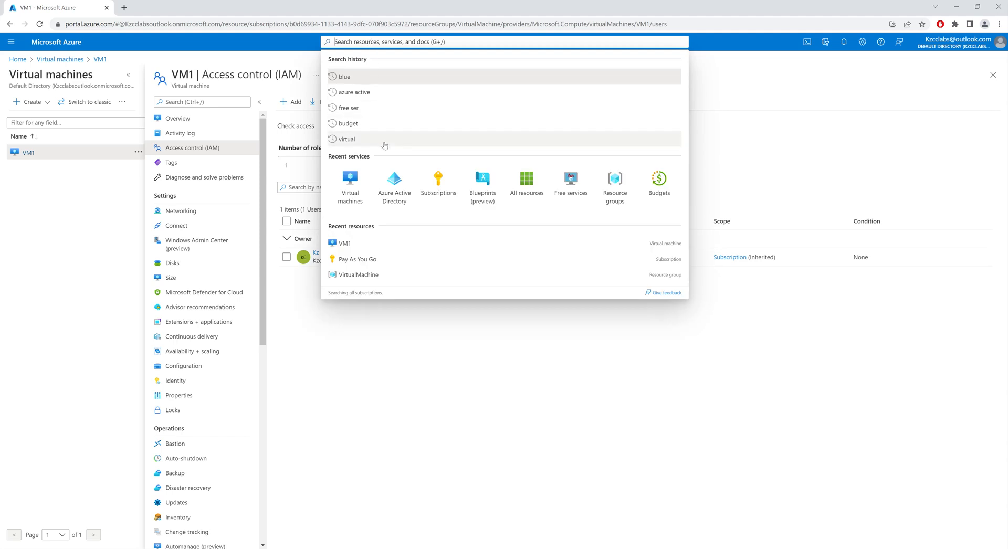
{"action": "left_click", "coordinate": [395, 197]}
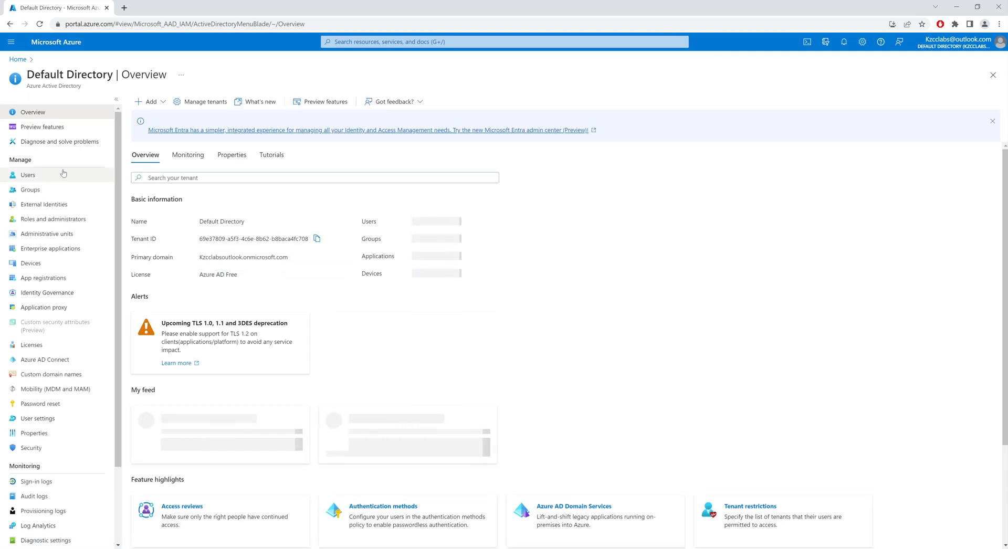
{"action": "left_click", "coordinate": [35, 181]}
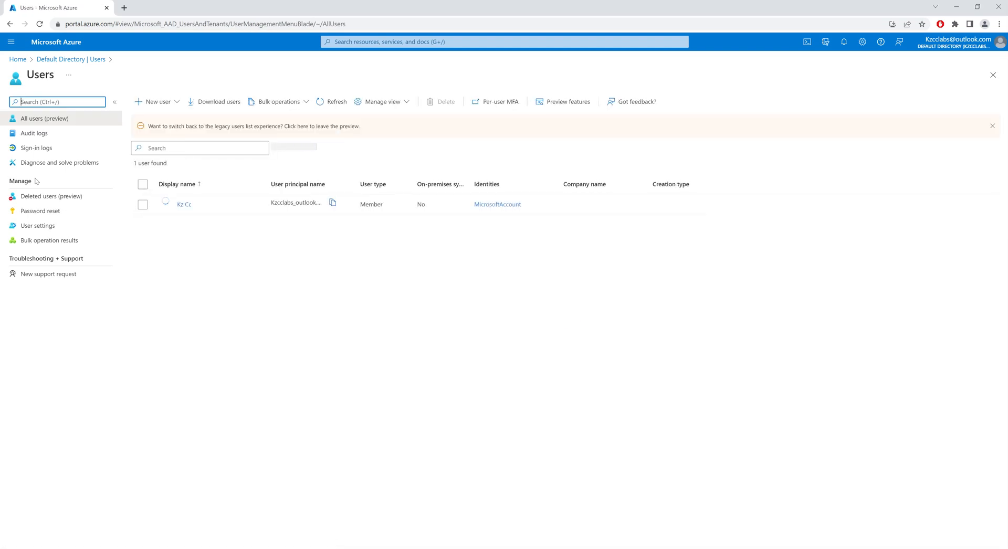
{"action": "left_click", "coordinate": [175, 107]}
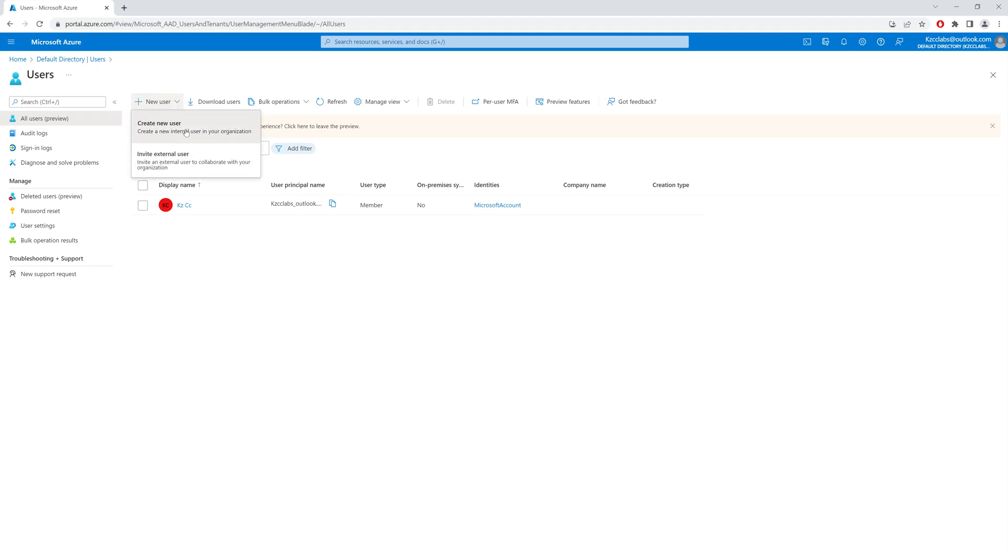
{"action": "left_click", "coordinate": [186, 131]}
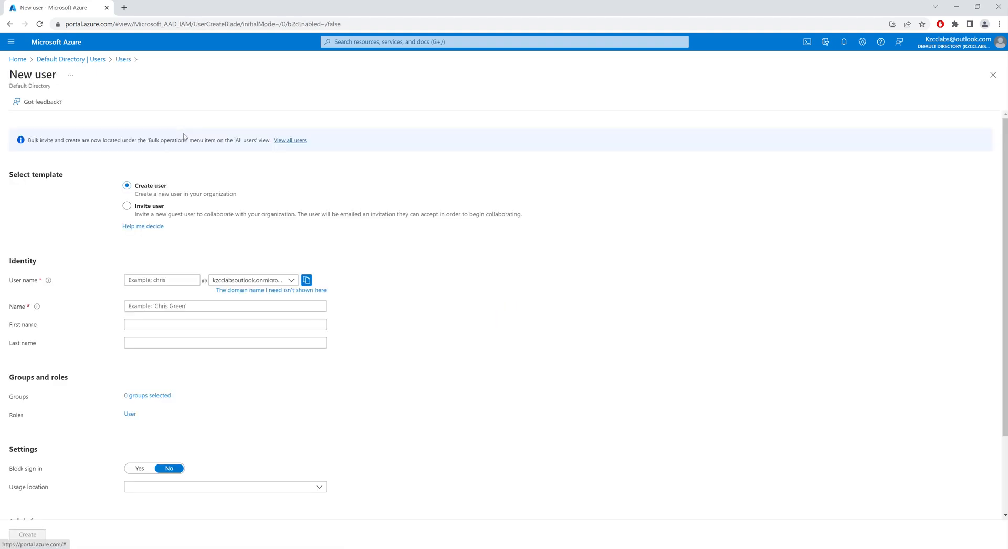
Step: Enter Test as both the user name and the display name, with the directory's onmicrosoft.com domain selected
{"action": "left_click", "coordinate": [169, 283]}
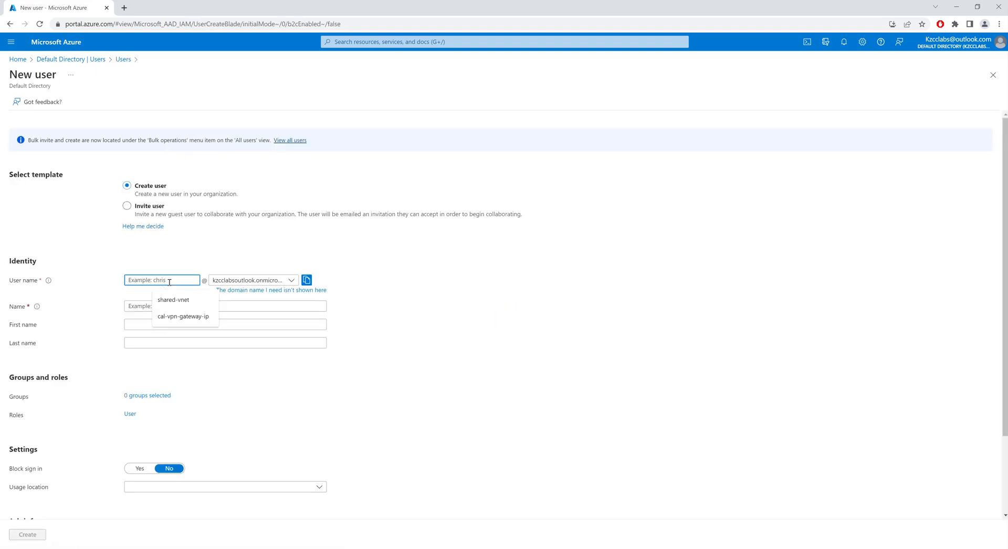
{"action": "type", "text": "Test"}
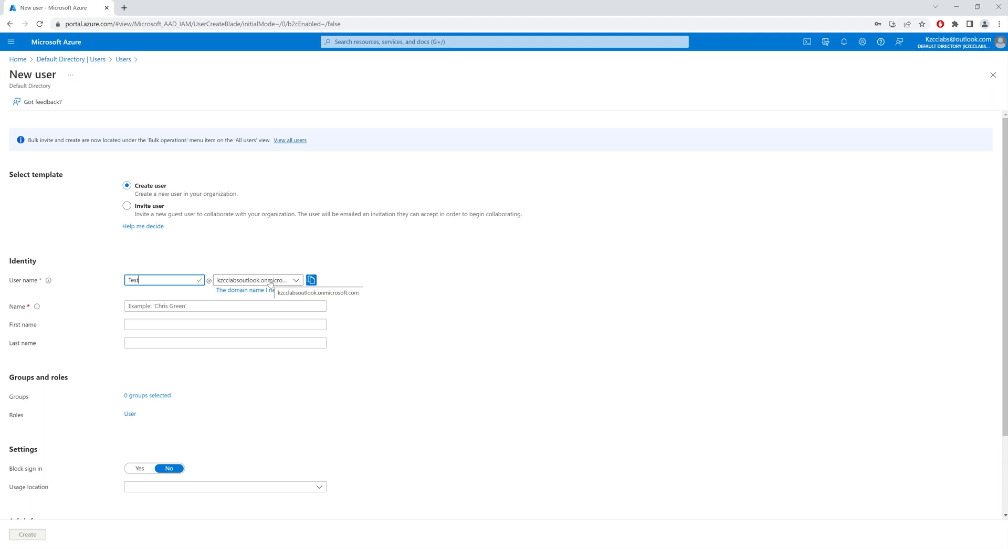
{"action": "left_click", "coordinate": [285, 281]}
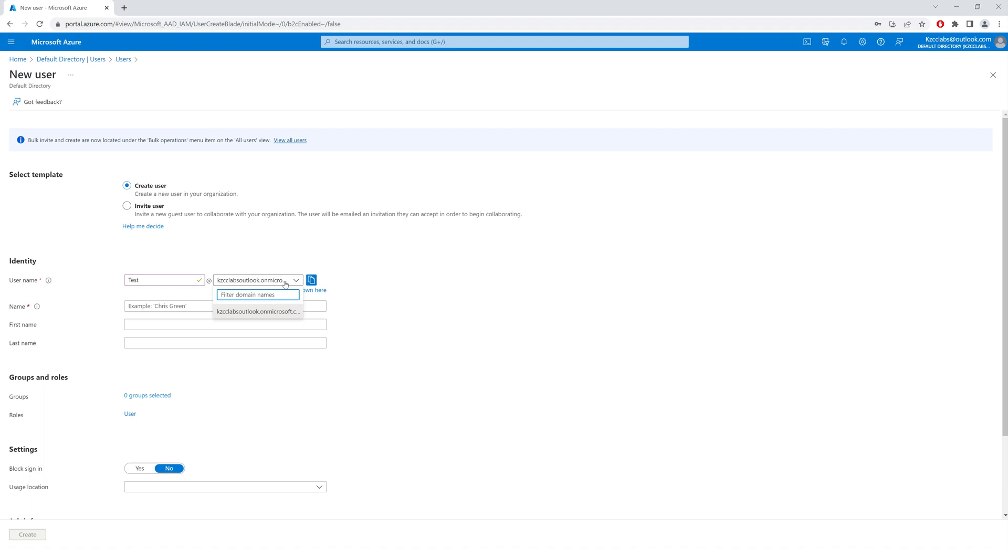
{"action": "left_click", "coordinate": [263, 313]}
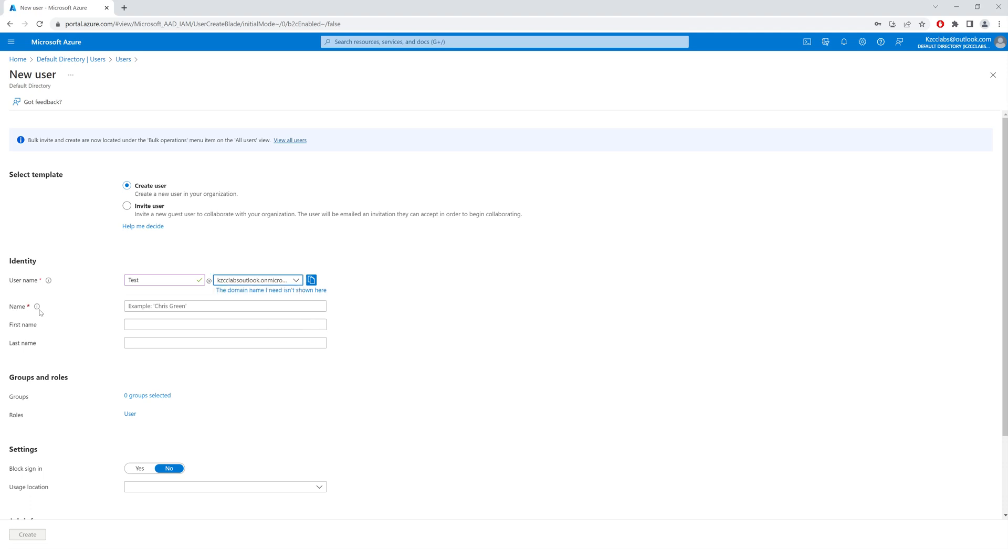
{"action": "left_click", "coordinate": [138, 307]}
{"action": "type", "text": "Test"}
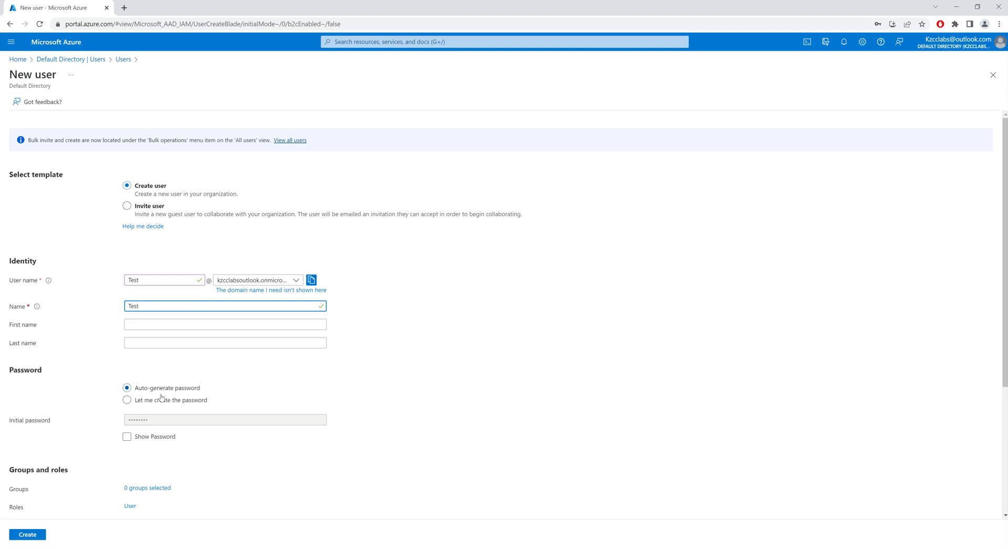
Step: Reveal the auto-generated initial password, copy it into the Notepad note, and create the user
{"action": "left_click", "coordinate": [126, 437]}
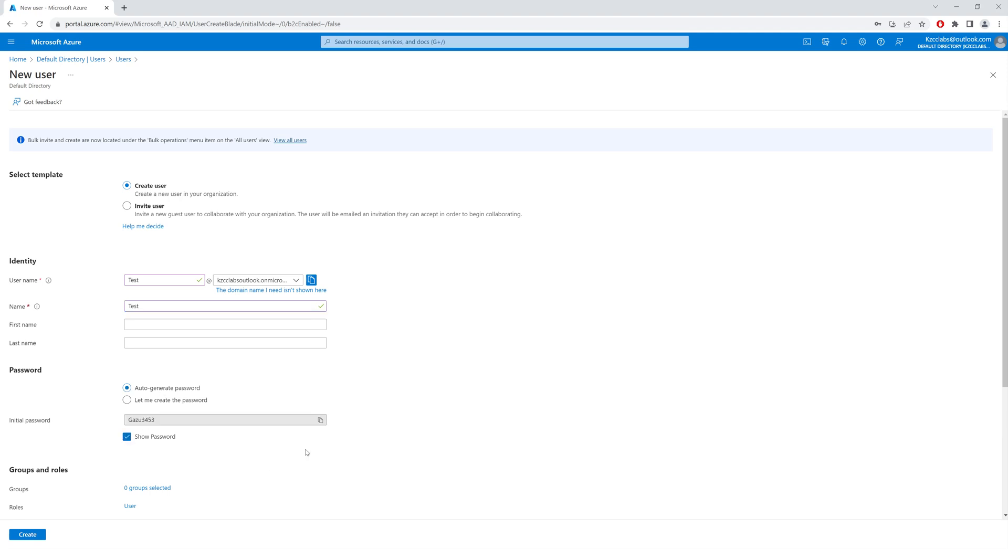
{"action": "left_click", "coordinate": [320, 420]}
{"action": "key", "text": "alt+Tab"}
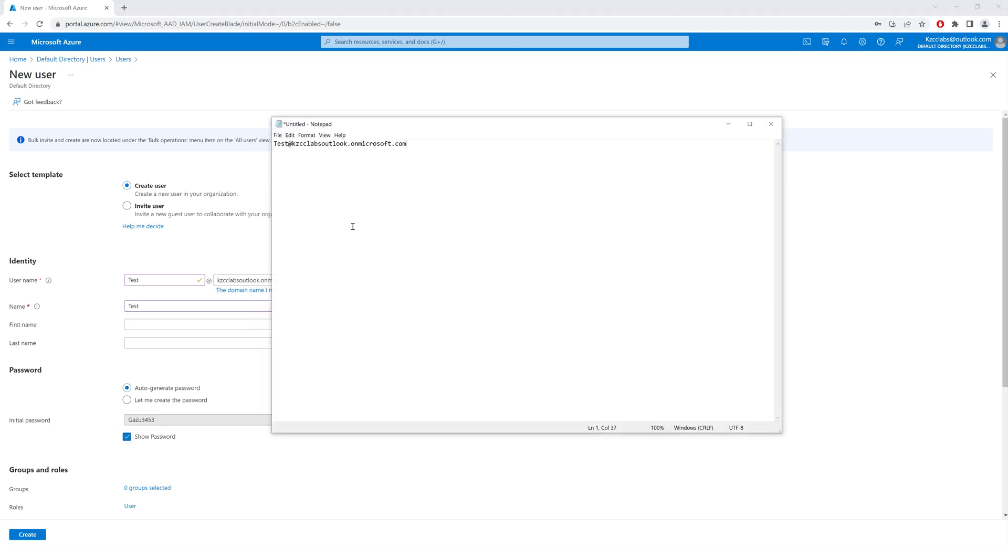
{"action": "key", "text": "ctrl+v"}
{"action": "left_click", "coordinate": [728, 124]}
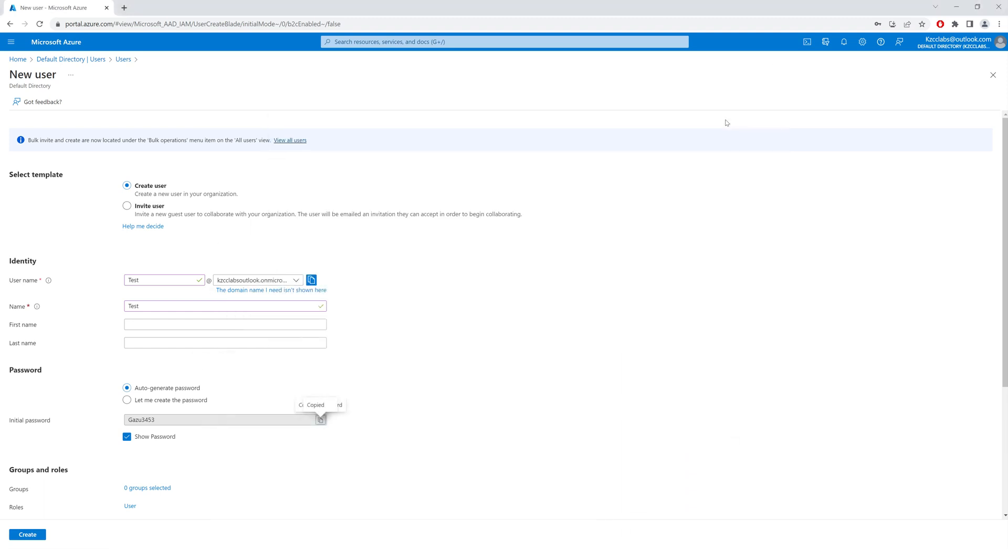
{"action": "scroll", "coordinate": [304, 362], "scroll_direction": "down", "scroll_amount": 4}
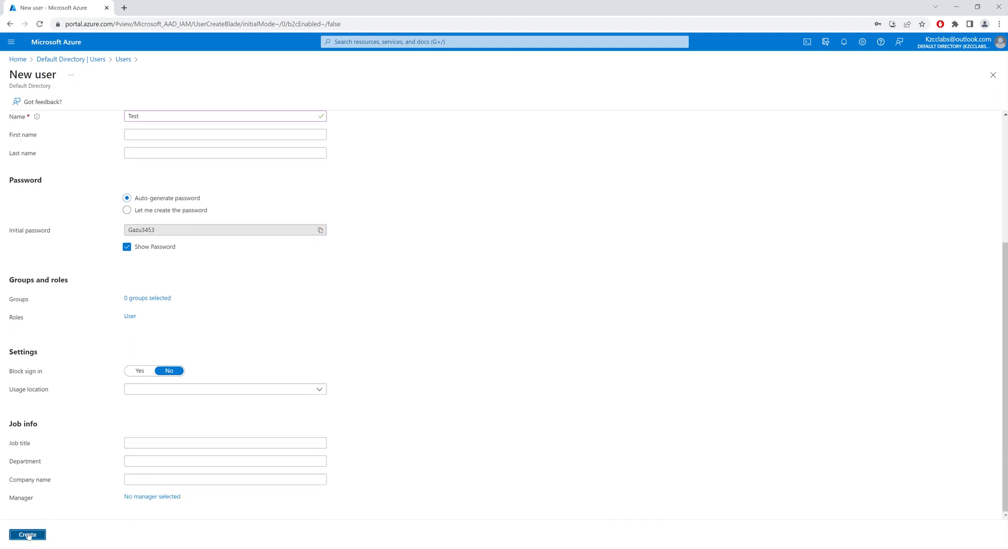
{"action": "left_click", "coordinate": [28, 534]}
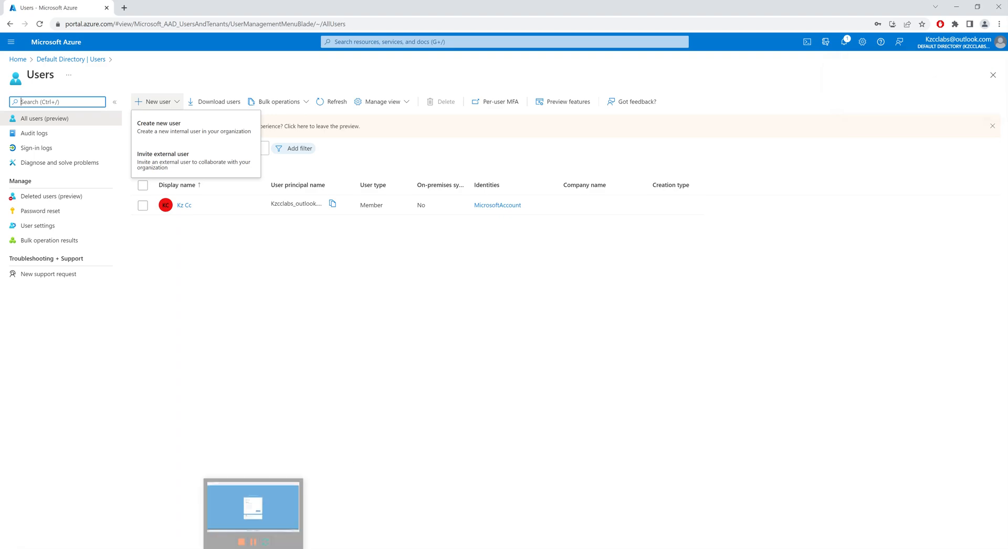
Step: Copy the new user's sign-in address from Notepad and submit it on the Azure sign-in page in the Azure VM window
{"action": "left_click", "coordinate": [254, 506]}
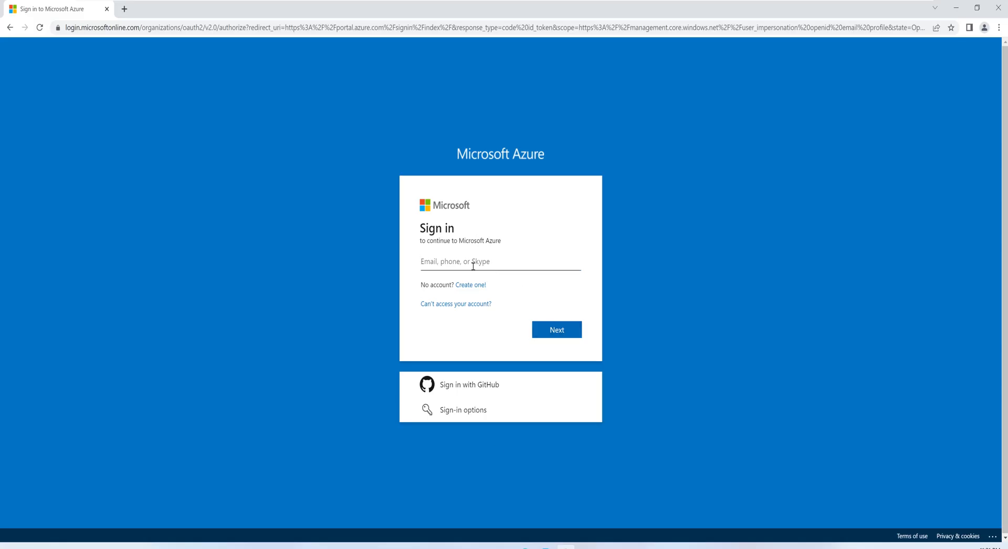
{"action": "mouse_move", "coordinate": [633, 3]}
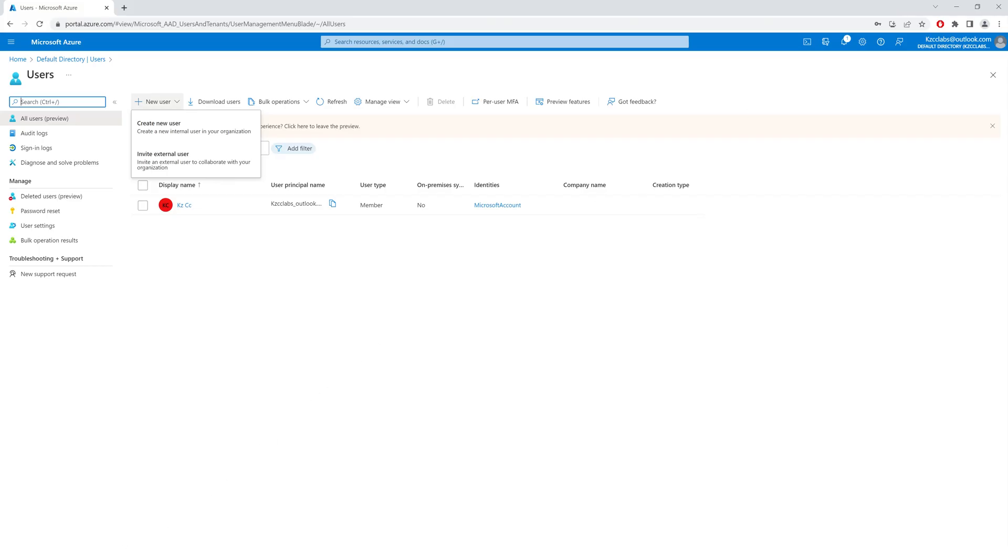
{"action": "key", "text": "alt+Tab"}
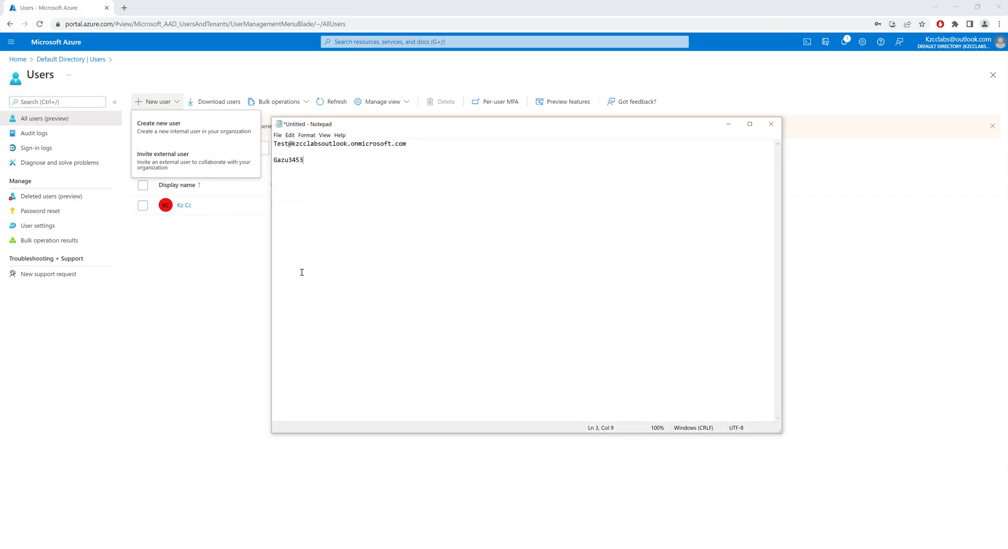
{"action": "left_click_drag", "start_coordinate": [404, 149], "coordinate": [273, 144]}
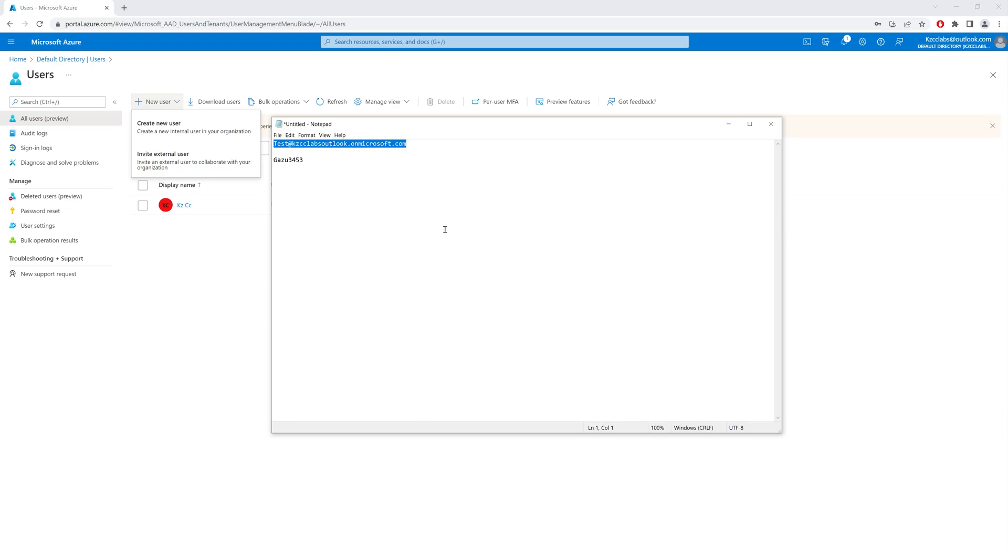
{"action": "key", "text": "alt+Tab"}
{"action": "left_click", "coordinate": [506, 261]}
{"action": "key", "text": "ctrl+v"}
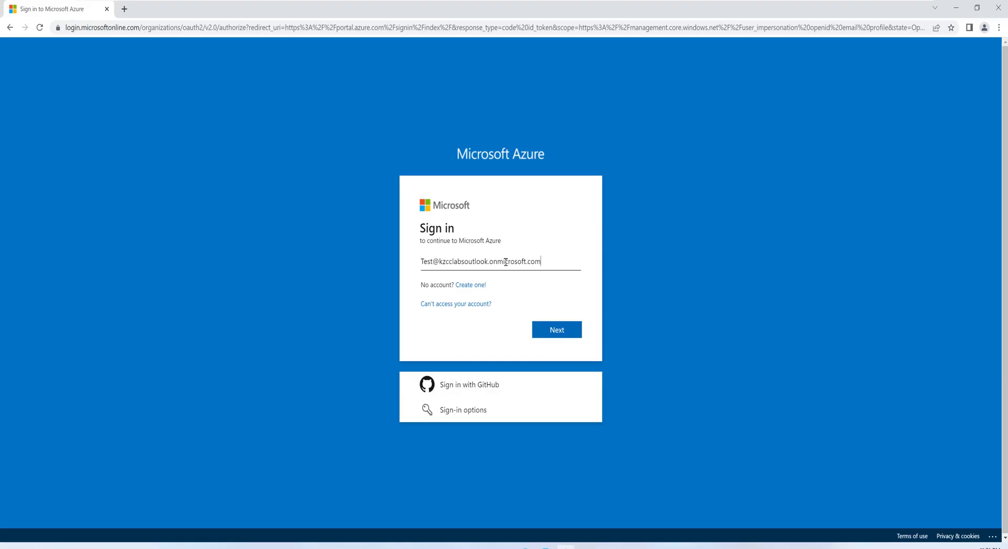
{"action": "left_click", "coordinate": [555, 330]}
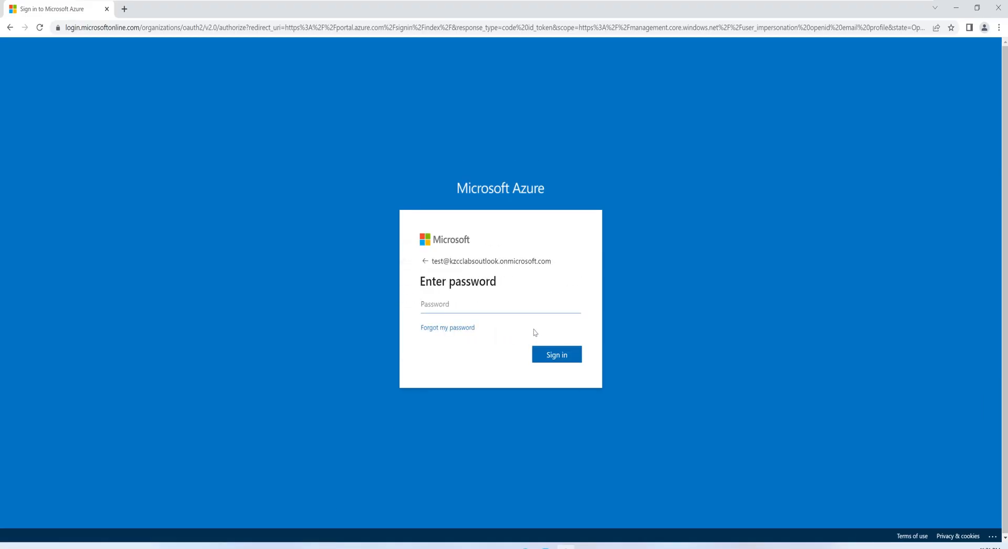
Step: Copy the initial password from Notepad and sign in with it in the Azure VM window
{"action": "mouse_move", "coordinate": [792, 8]}
{"action": "left_click", "coordinate": [901, 6]}
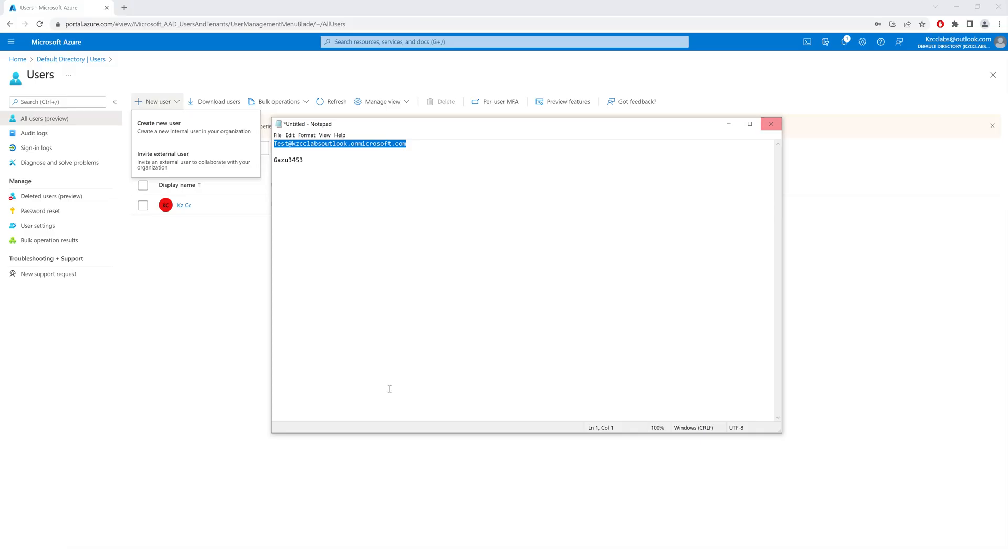
{"action": "left_click_drag", "start_coordinate": [314, 158], "coordinate": [254, 161]}
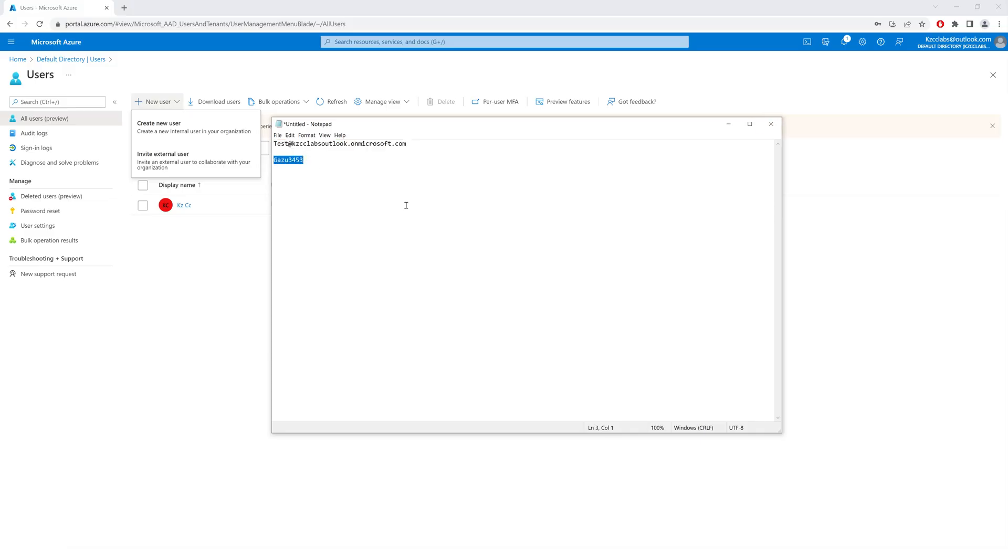
{"action": "key", "text": "ctrl+c"}
{"action": "key", "text": "alt+Tab"}
{"action": "left_click", "coordinate": [463, 308]}
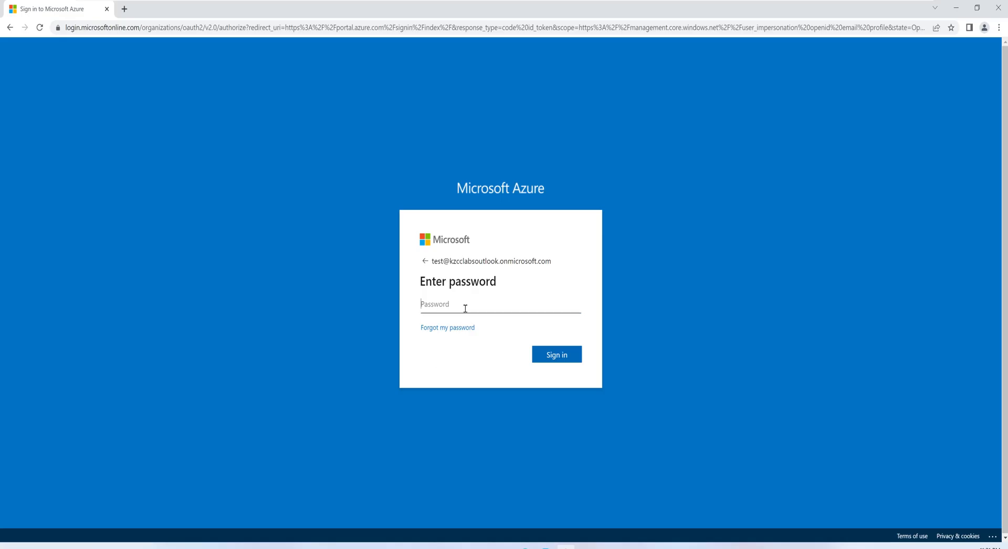
{"action": "key", "text": "ctrl+v"}
{"action": "left_click", "coordinate": [558, 355]}
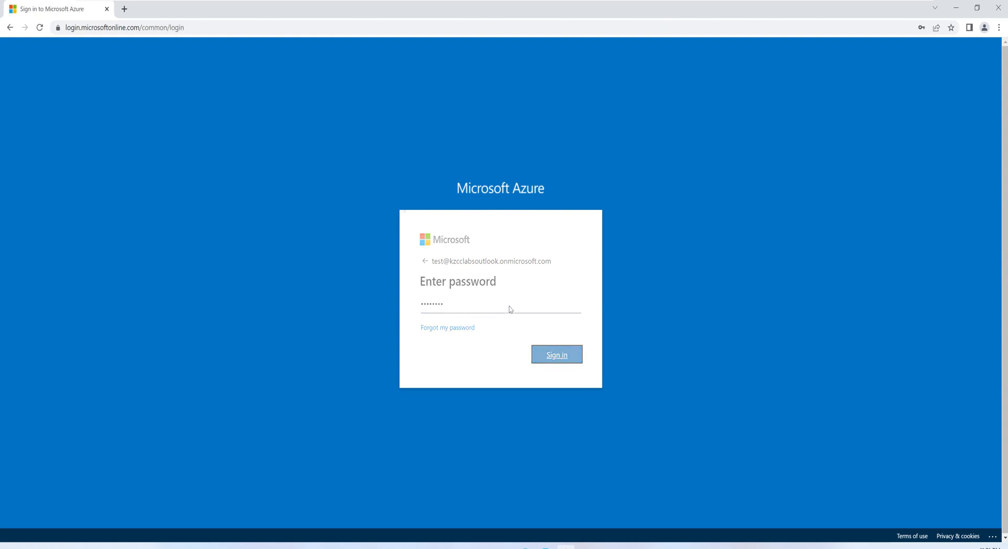
Step: Update the test account's password by entering the current password and a confirmed new password, and finish signing in
{"action": "key", "text": "ctrl+v"}
{"action": "left_click", "coordinate": [450, 332]}
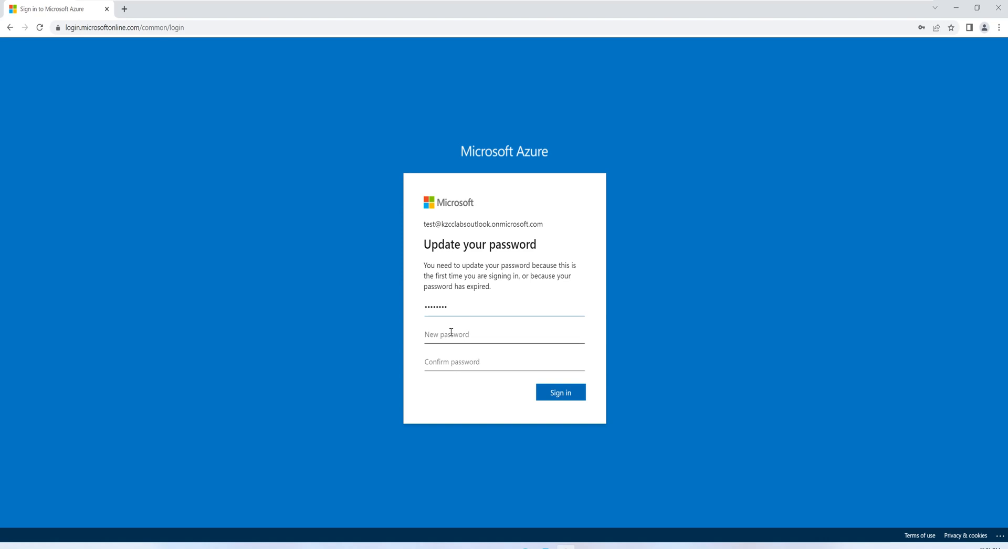
{"action": "type", "text": "••••••••••"}
{"action": "key", "text": "Tab"}
{"action": "type", "text": "•••••••••"}
{"action": "left_click", "coordinate": [560, 396]}
{"action": "left_click_drag", "start_coordinate": [455, 330], "coordinate": [348, 310]}
{"action": "type", "text": "••••••••••"}
{"action": "left_click_drag", "start_coordinate": [455, 367], "coordinate": [325, 361]}
{"action": "type", "text": "••••••••••"}
{"action": "left_click", "coordinate": [560, 397]}
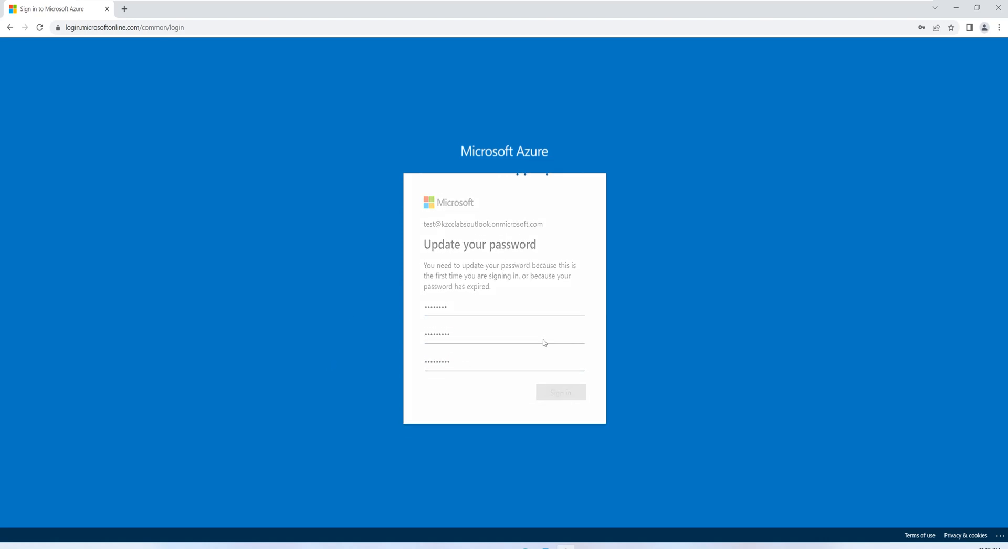
{"action": "left_click", "coordinate": [497, 320]}
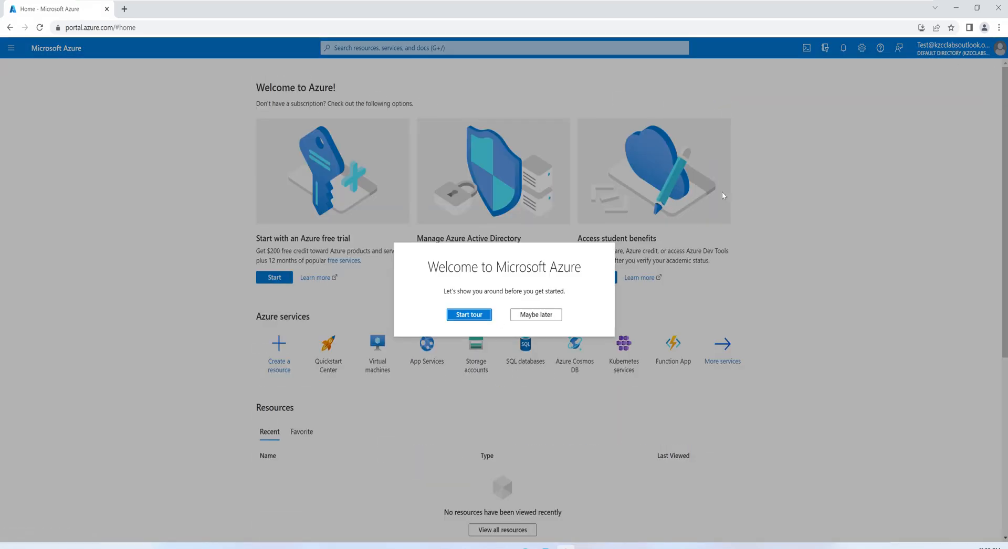
Step: Skip the Azure welcome tour and check the Virtual machines page as the test user
{"action": "left_click", "coordinate": [544, 317]}
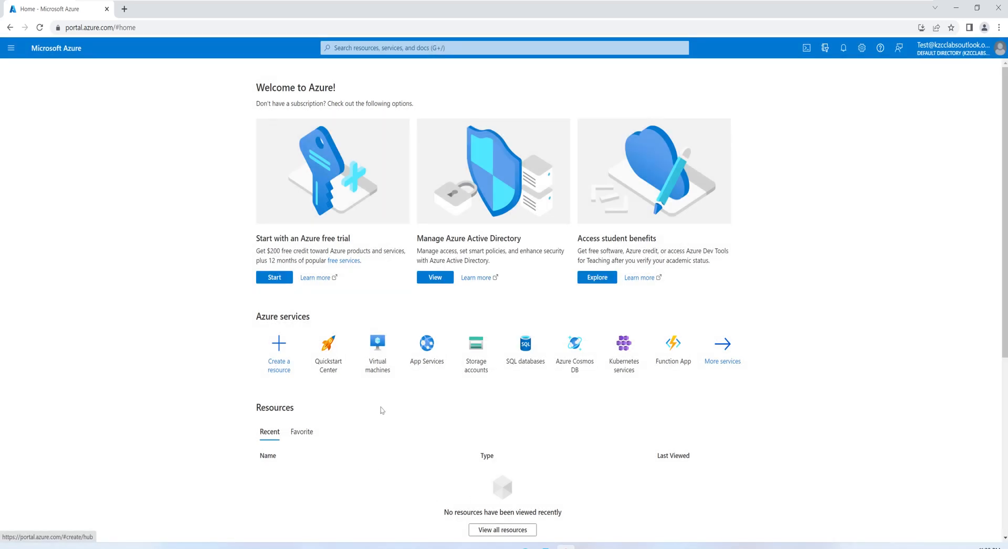
{"action": "left_click", "coordinate": [383, 366]}
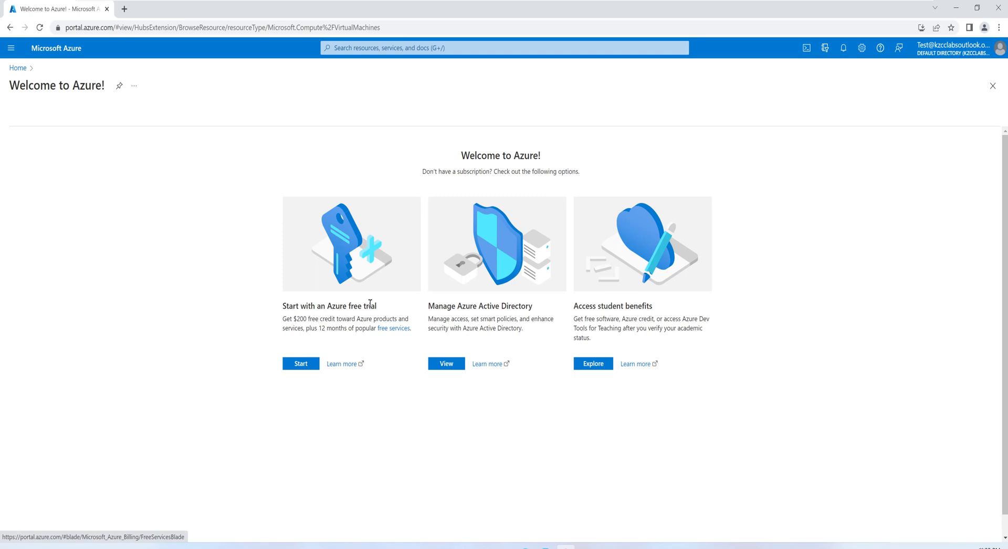
Step: Return to the administrator's Users page, minimizing the Azure VM window and Notepad
{"action": "mouse_move", "coordinate": [820, 11]}
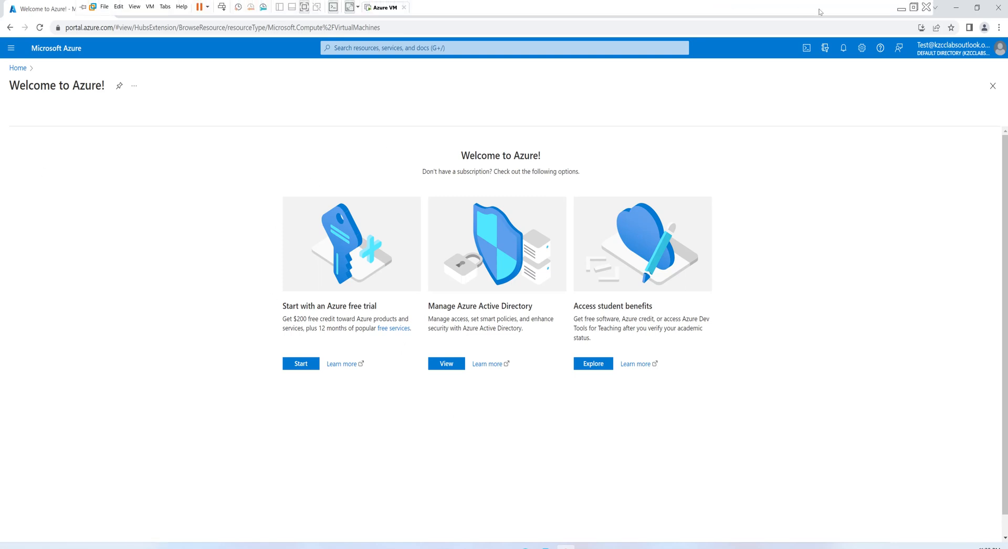
{"action": "left_click", "coordinate": [901, 10]}
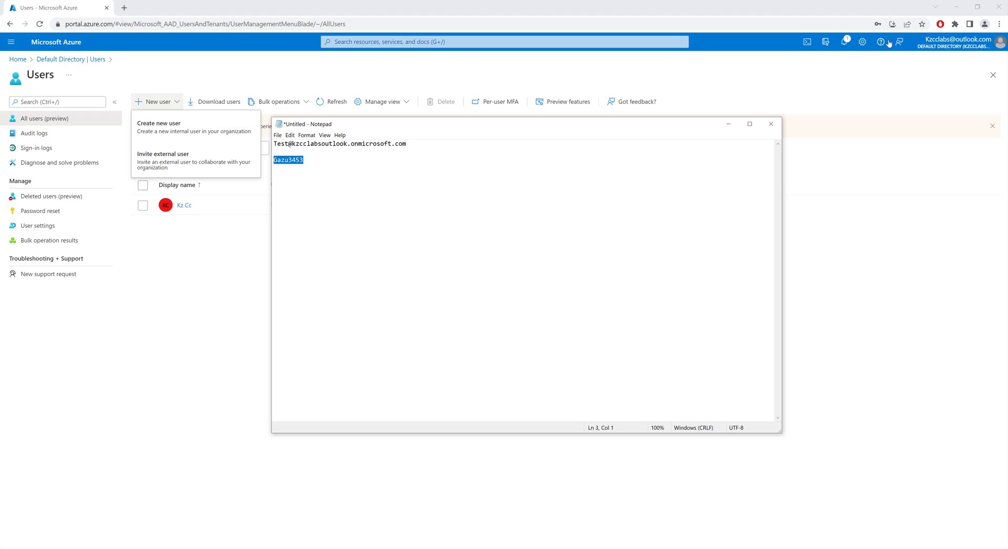
{"action": "left_click", "coordinate": [725, 125]}
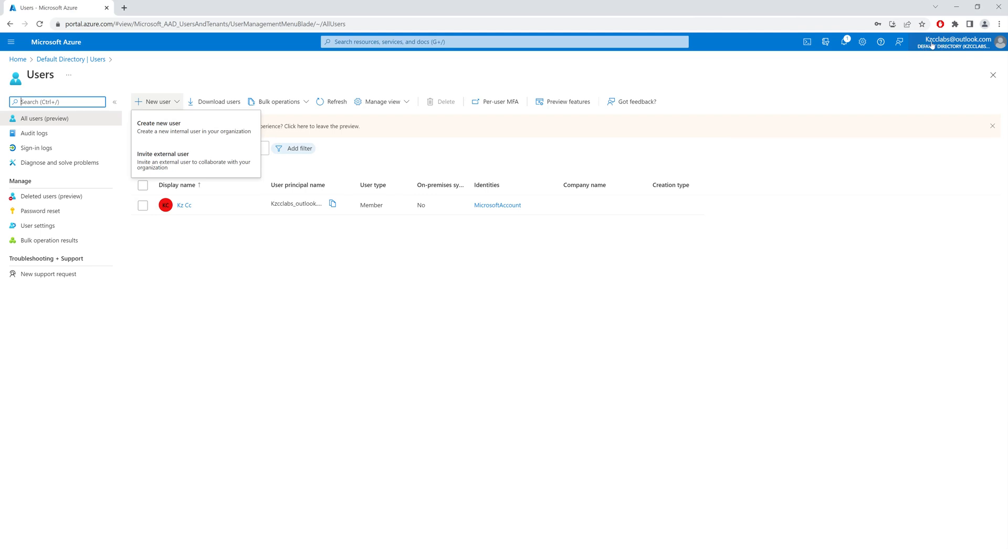
Step: Open VM1's access control page from the Virtual machines list and start a new role assignment
{"action": "left_click", "coordinate": [17, 59]}
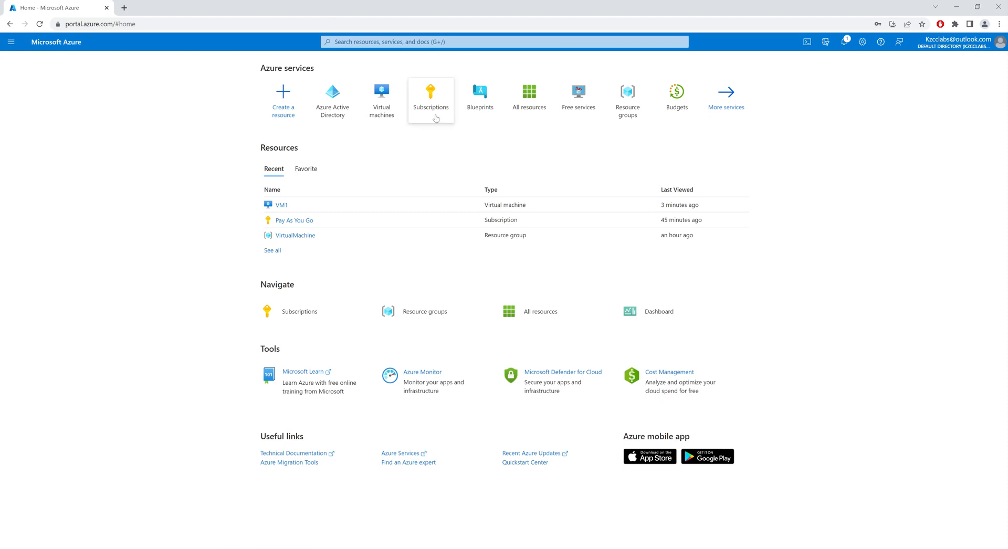
{"action": "left_click", "coordinate": [384, 115]}
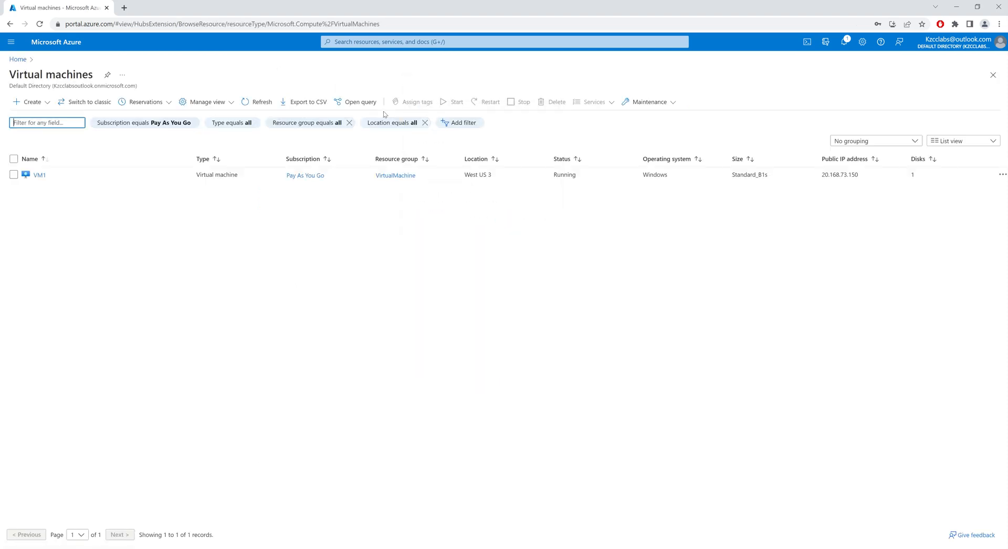
{"action": "left_click", "coordinate": [38, 175]}
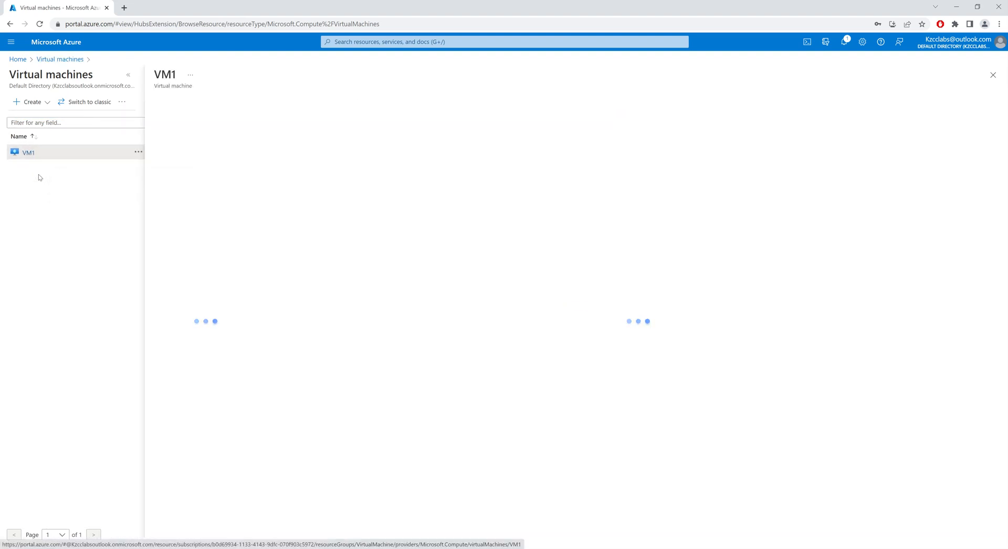
{"action": "left_click", "coordinate": [188, 149]}
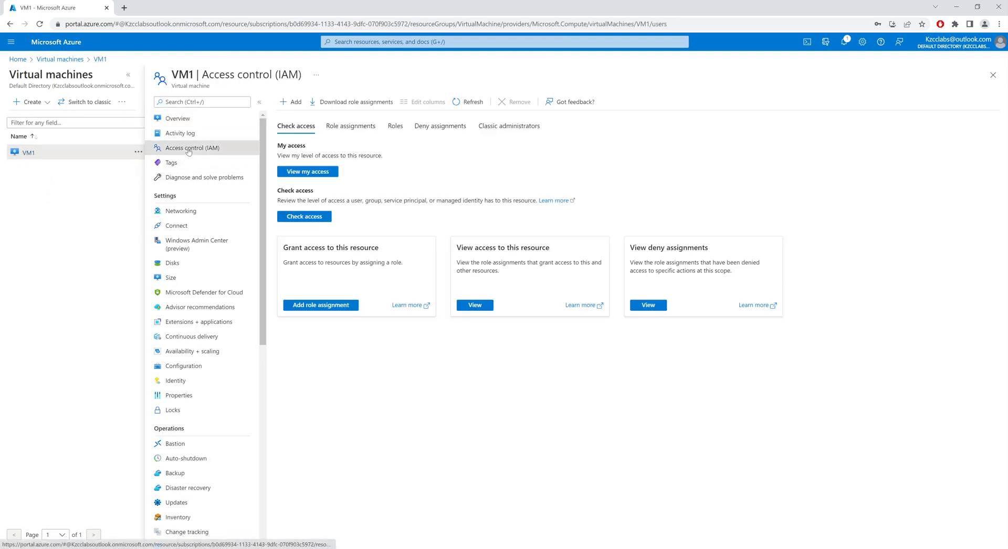
{"action": "left_click", "coordinate": [293, 103]}
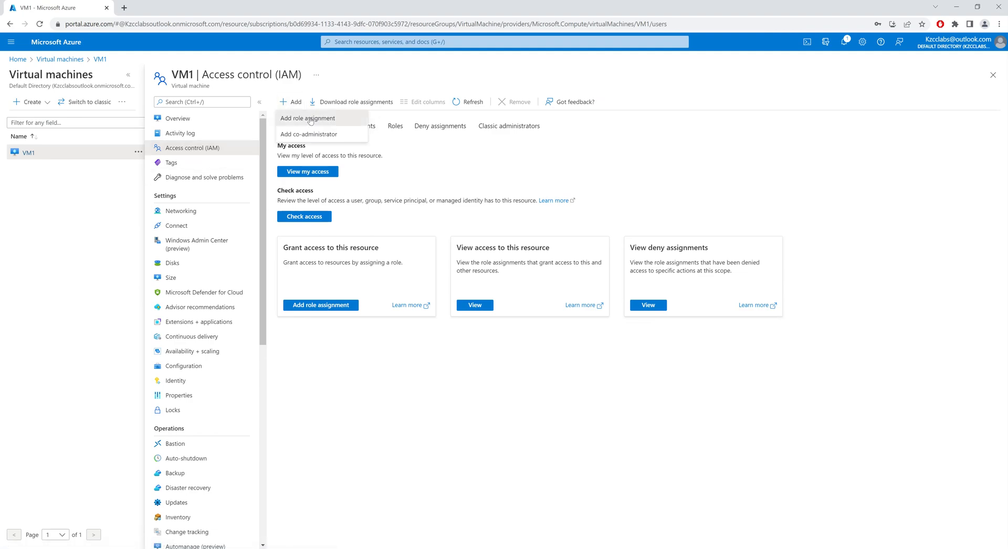
{"action": "left_click", "coordinate": [310, 120]}
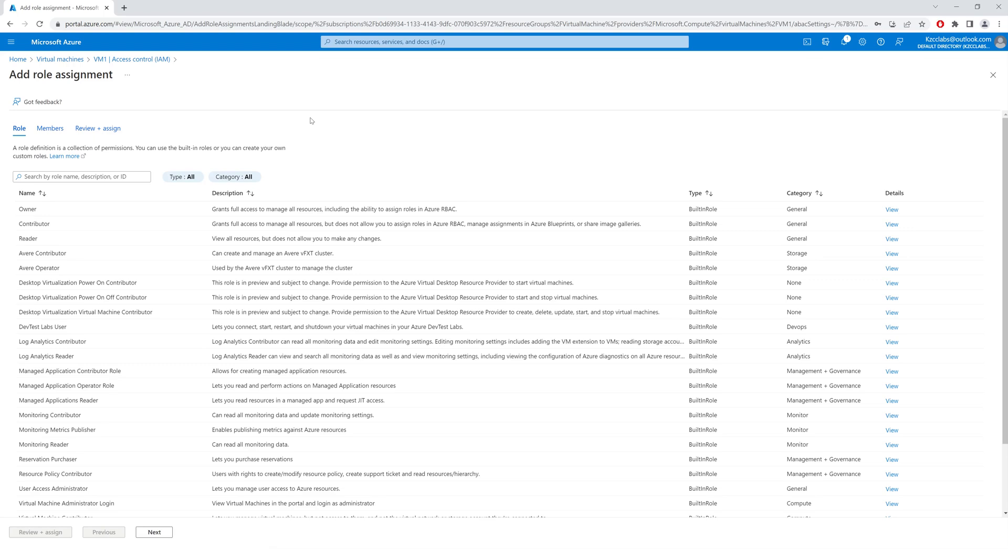
Step: Review the Contributor role's permissions matching "virtual", choose Contributor as the role, and continue to the members section
{"action": "left_click", "coordinate": [270, 226]}
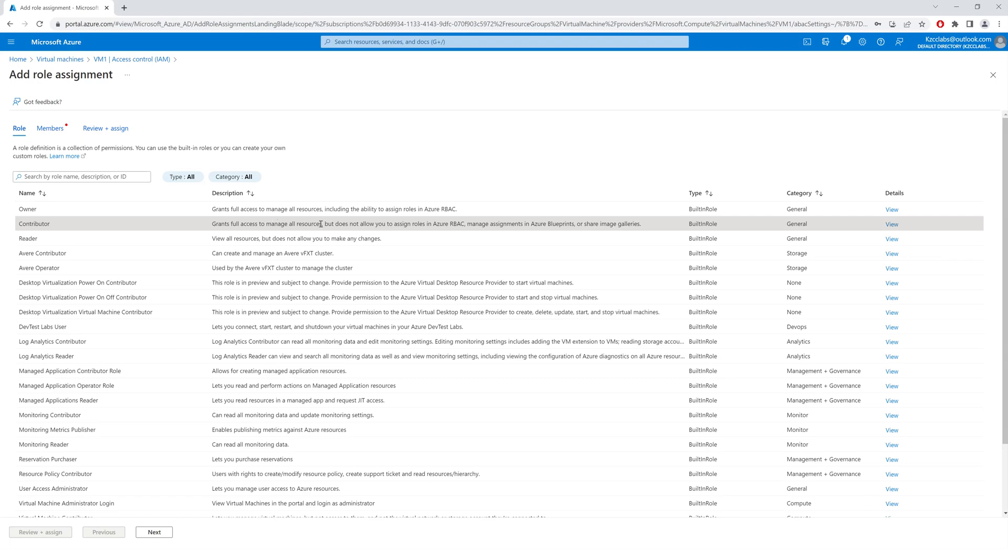
{"action": "left_click", "coordinate": [892, 225]}
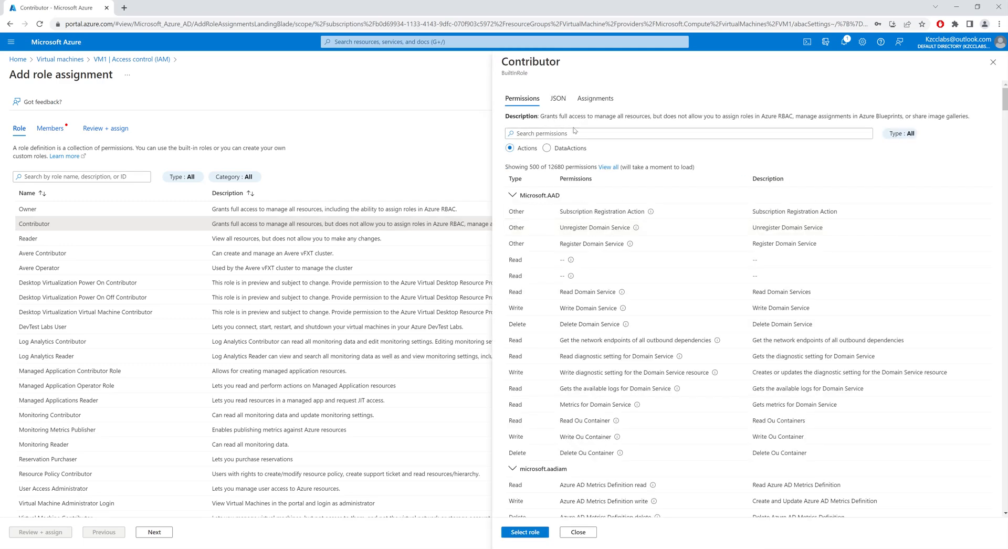
{"action": "left_click", "coordinate": [571, 134]}
{"action": "type", "text": "virtual"}
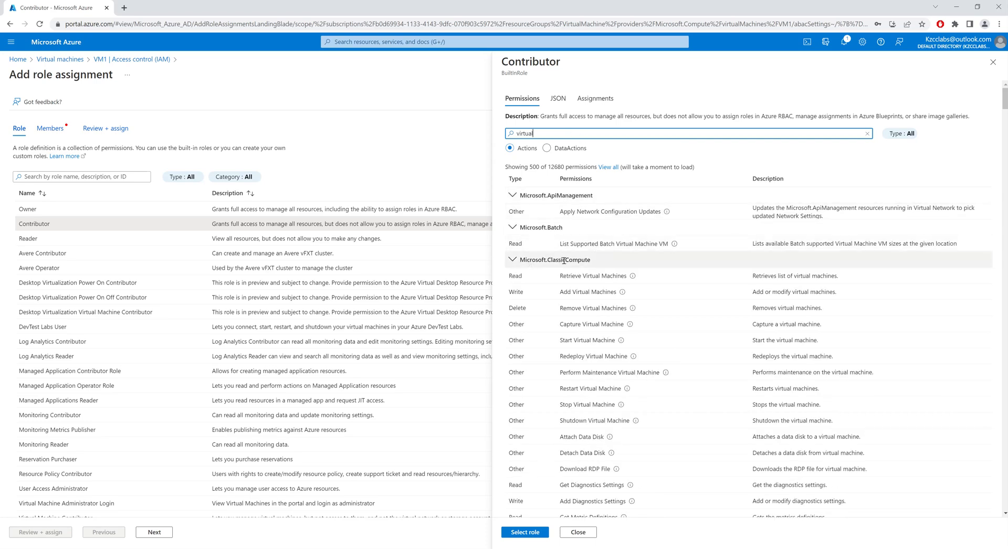
{"action": "scroll", "coordinate": [588, 260], "scroll_direction": "down", "scroll_amount": 1}
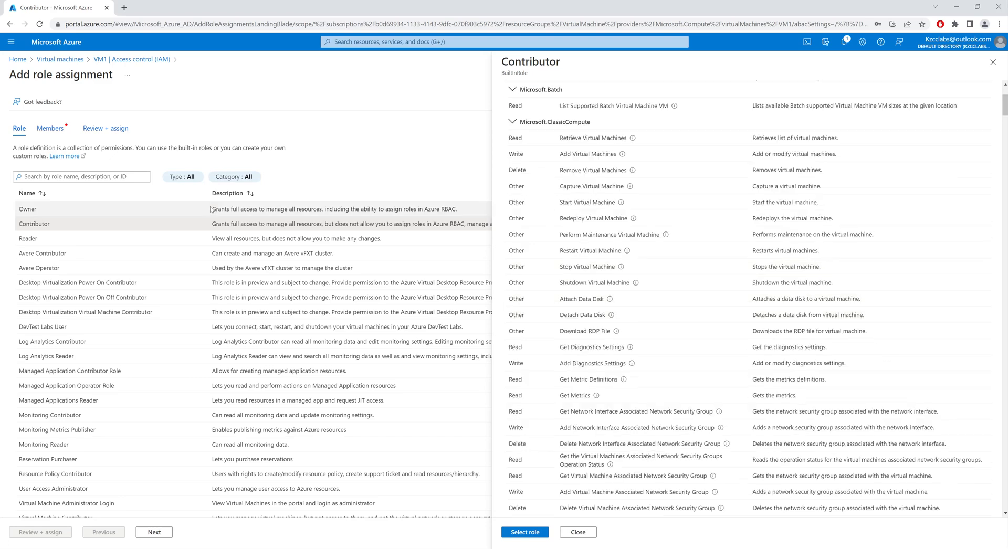
{"action": "left_click", "coordinate": [530, 533]}
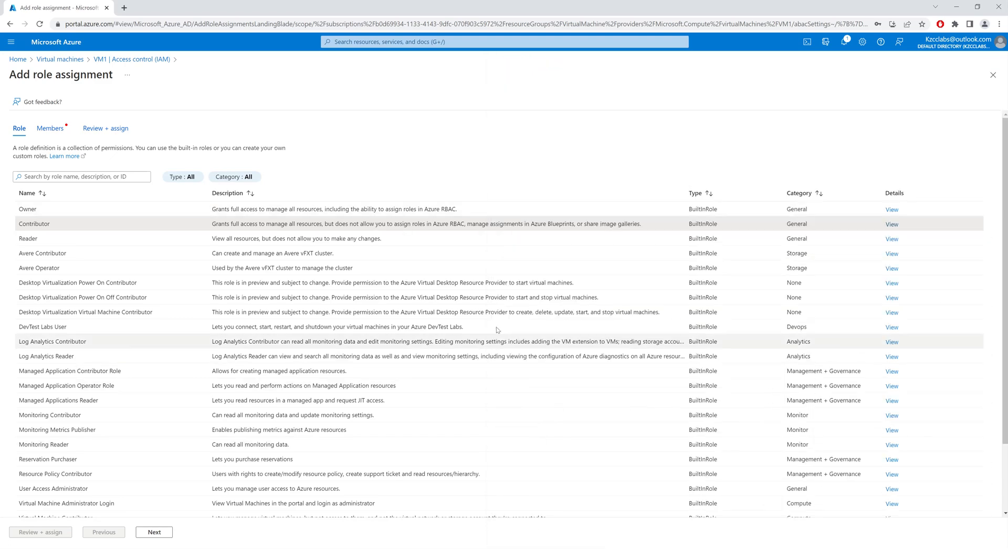
{"action": "left_click", "coordinate": [154, 533]}
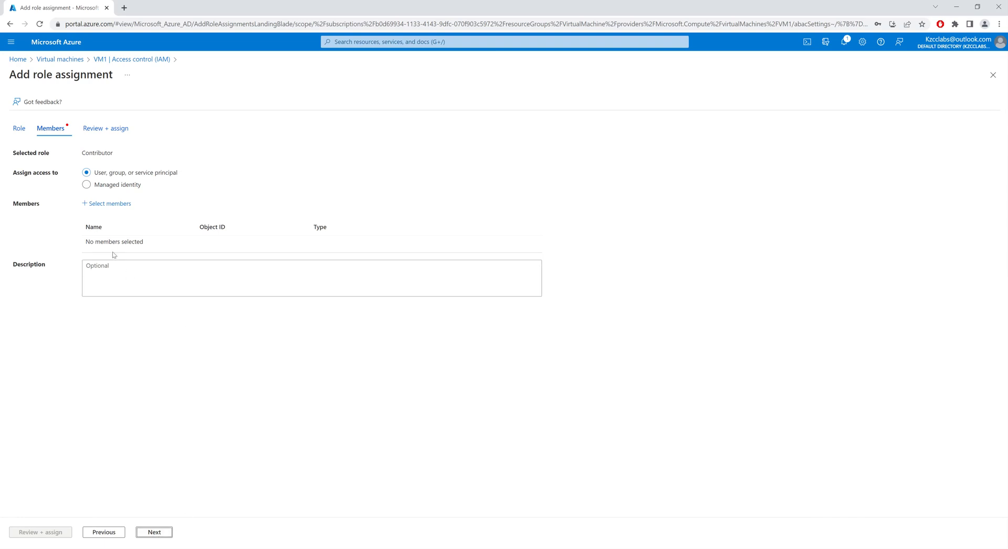
Step: Add the Test user as the member, assign the Contributor role on VM1, and check the notifications
{"action": "left_click", "coordinate": [110, 204]}
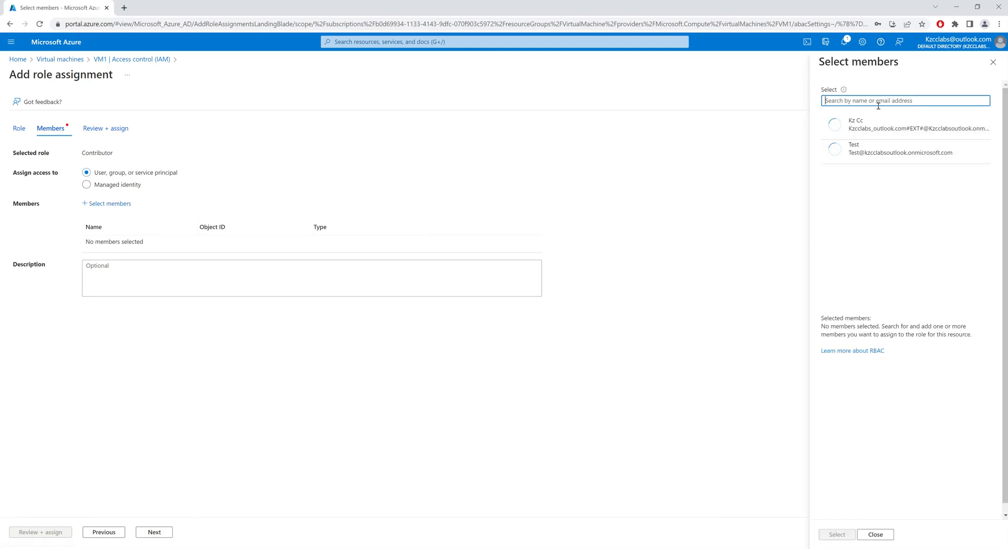
{"action": "left_click", "coordinate": [876, 157]}
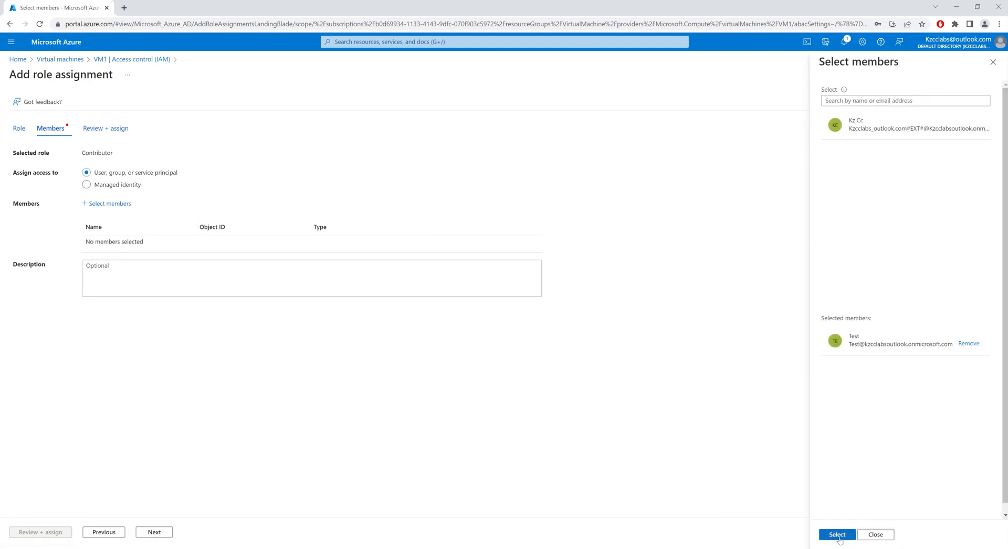
{"action": "left_click", "coordinate": [837, 534]}
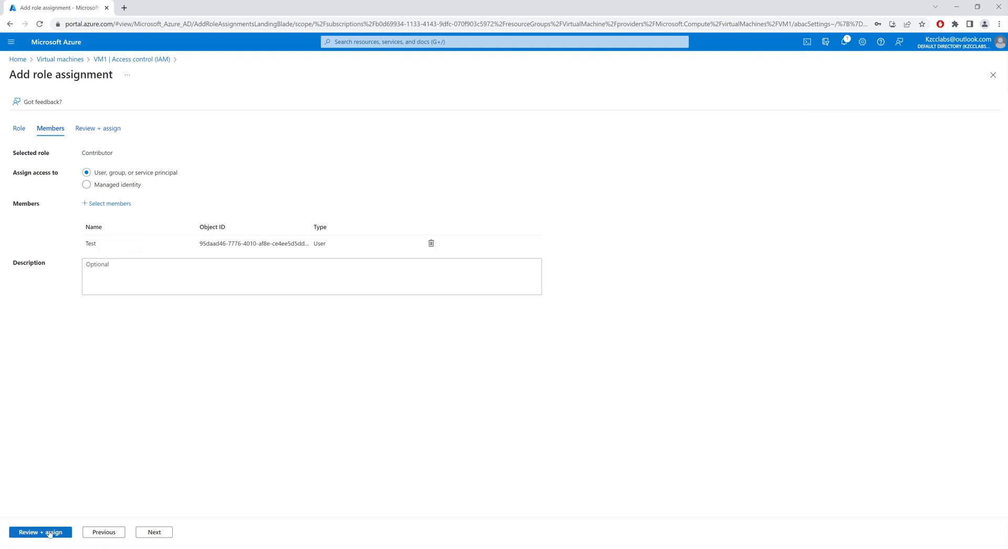
{"action": "left_click", "coordinate": [49, 532]}
{"action": "left_click", "coordinate": [51, 533]}
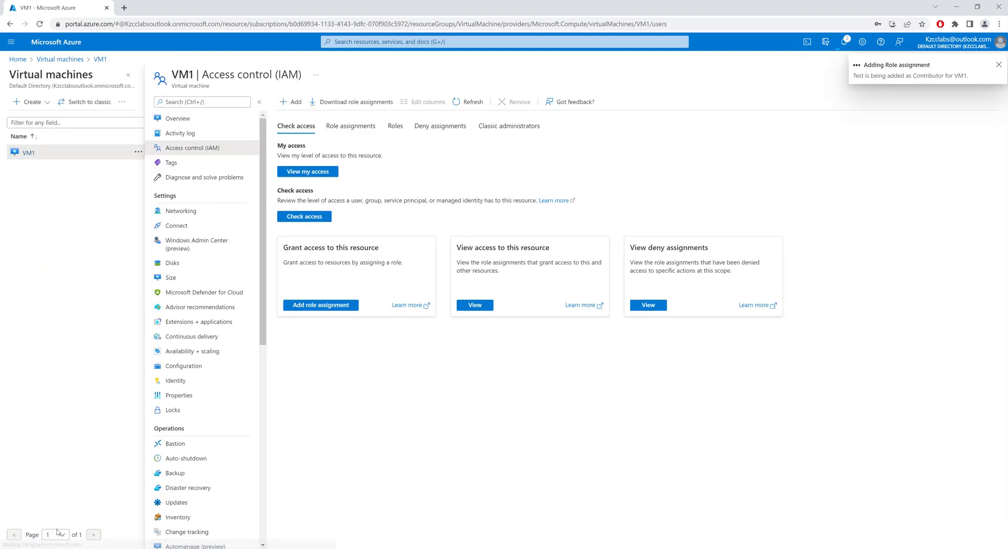
{"action": "left_click", "coordinate": [843, 41]}
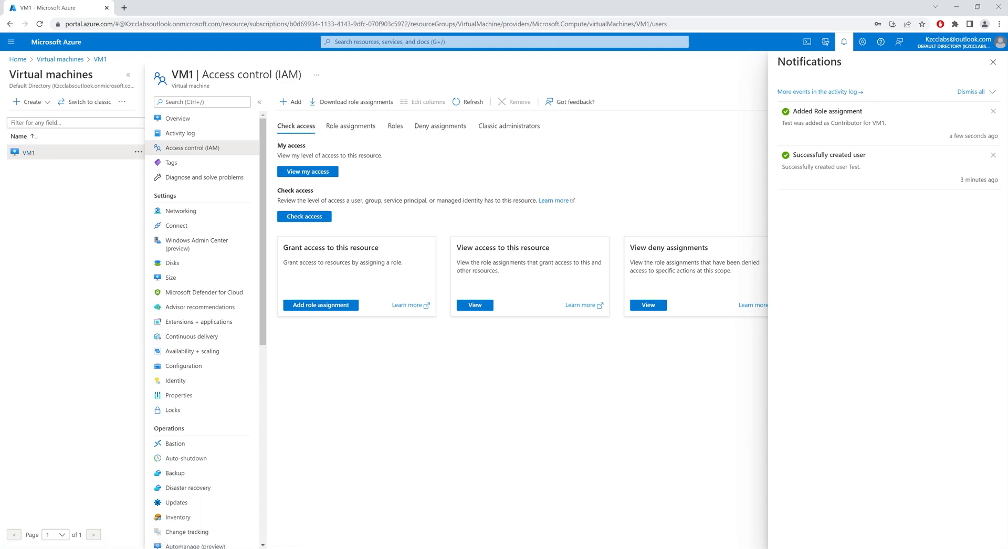
Step: Switch to the test user's portal window and sign out of the account
{"action": "mouse_move", "coordinate": [254, 548]}
{"action": "left_click", "coordinate": [254, 512]}
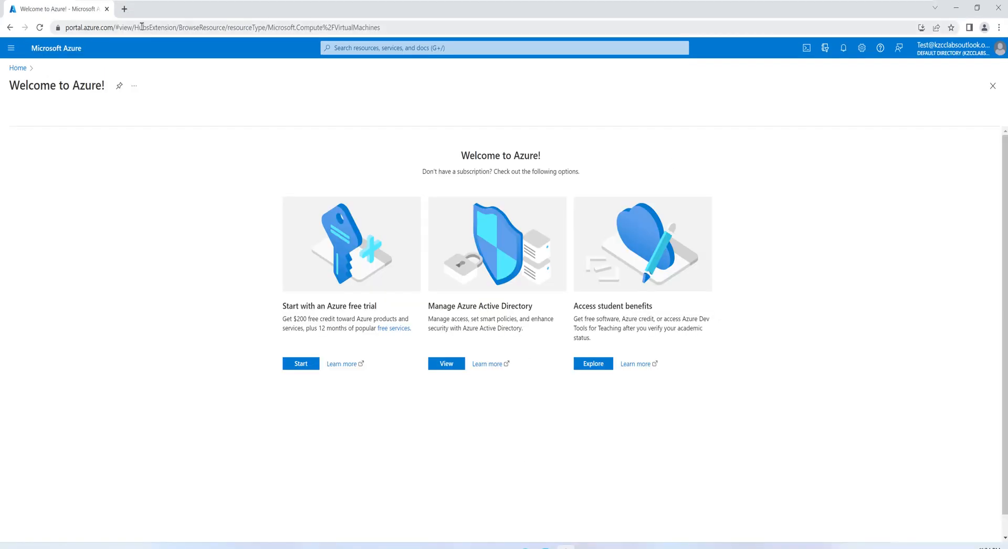
{"action": "left_click", "coordinate": [954, 49]}
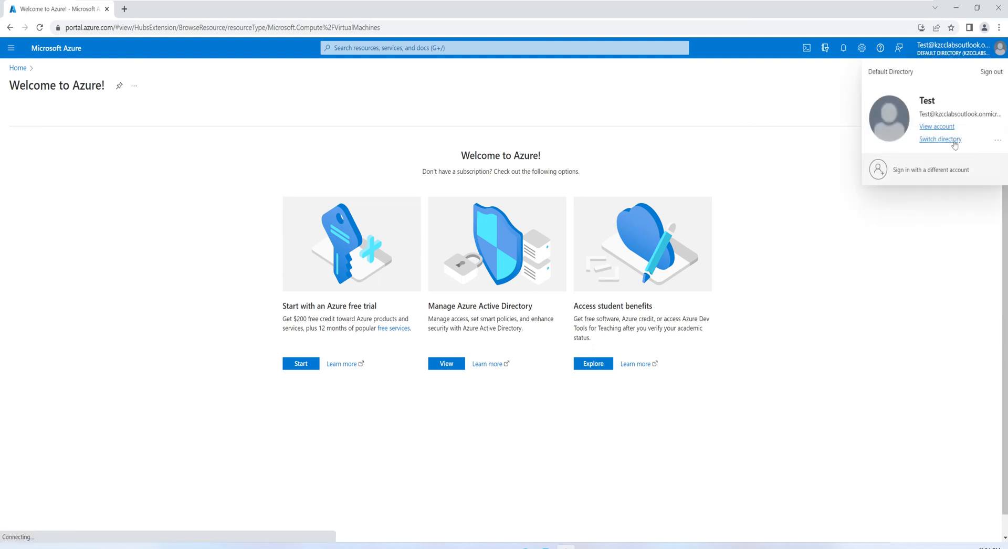
{"action": "left_click", "coordinate": [990, 73]}
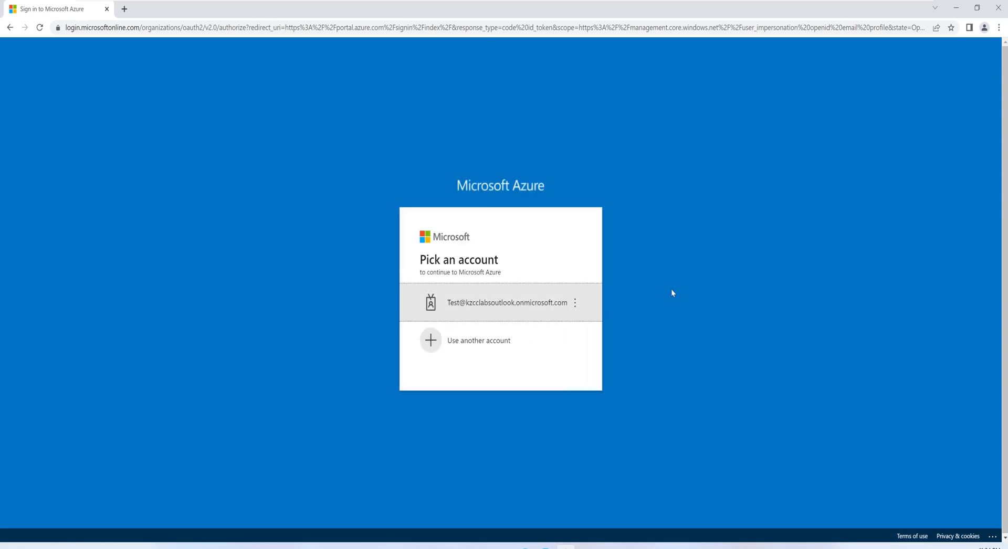
Step: Sign back in to the test account with its password, skipping the account protection setup for now
{"action": "left_click", "coordinate": [507, 311]}
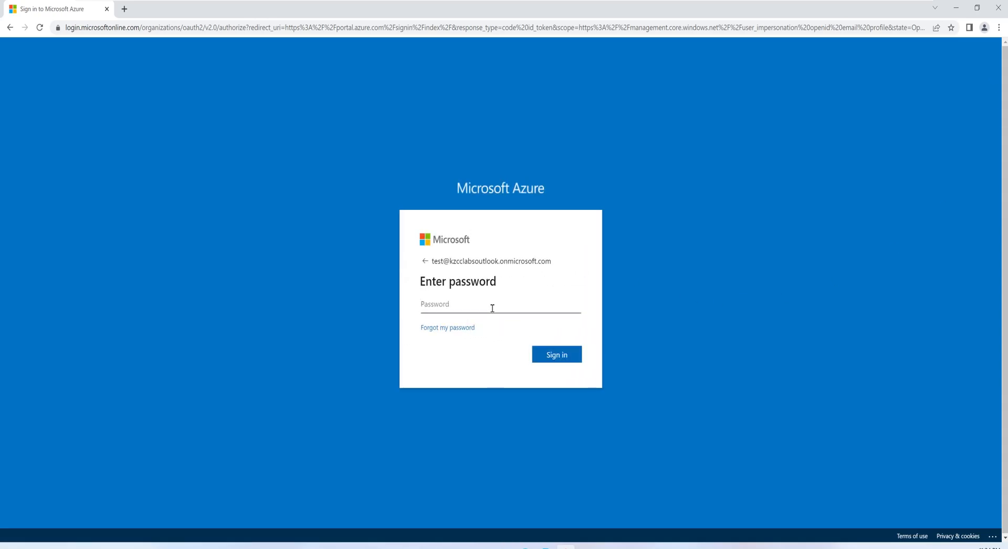
{"action": "type", "text": "••"}
{"action": "left_click", "coordinate": [563, 361]}
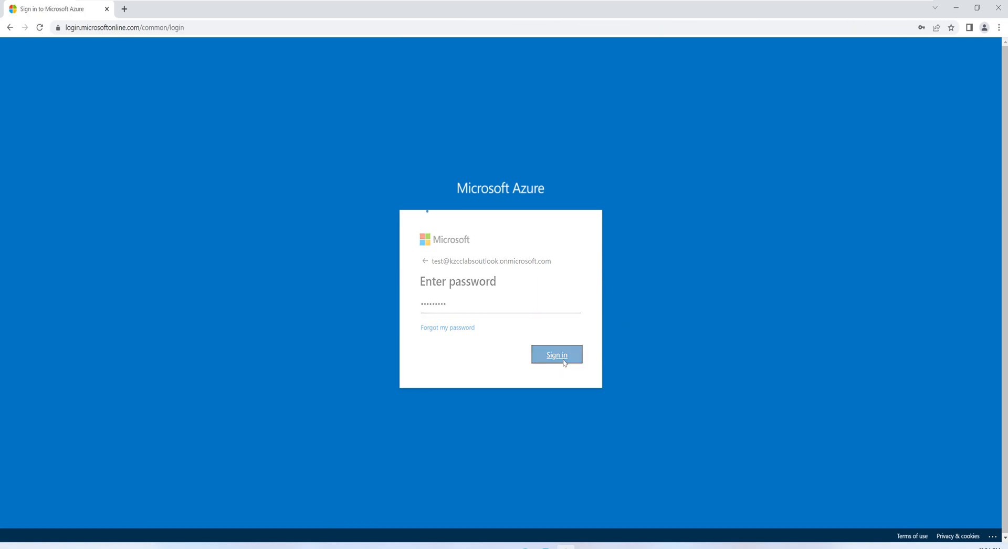
{"action": "left_click", "coordinate": [508, 321]}
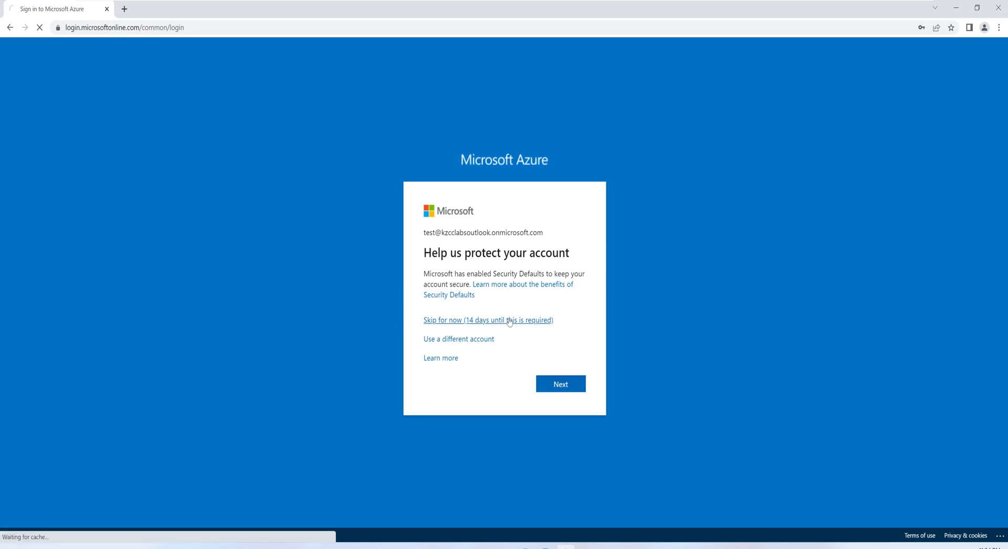
{"action": "left_click", "coordinate": [559, 365]}
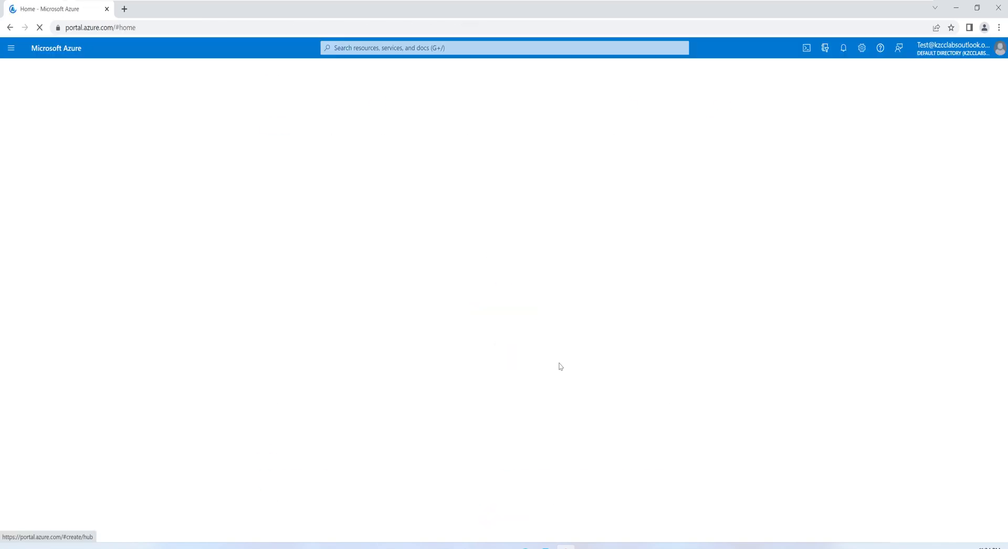
Step: Check the test user's virtual machines, reopen the list from the home page, and open VM1
{"action": "left_click", "coordinate": [329, 122]}
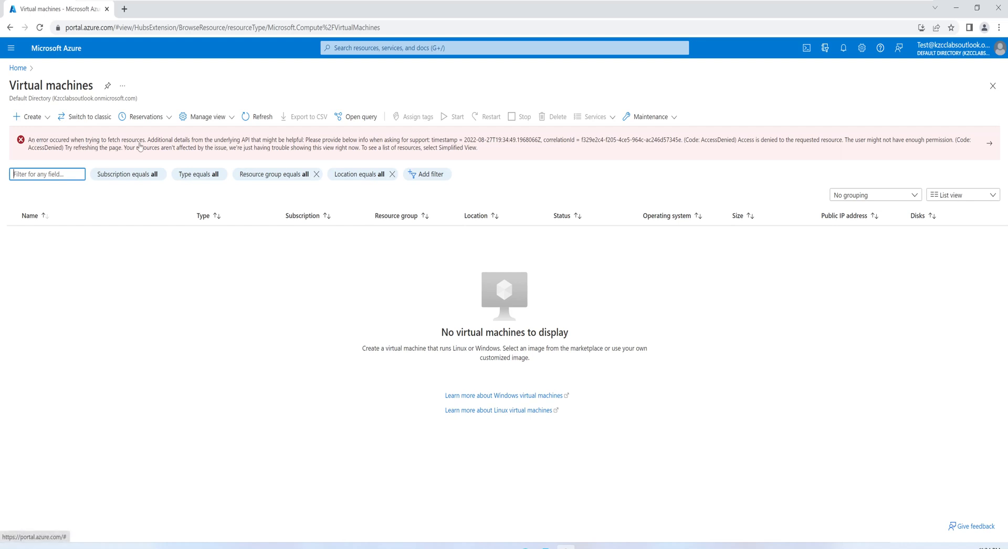
{"action": "left_click", "coordinate": [17, 68]}
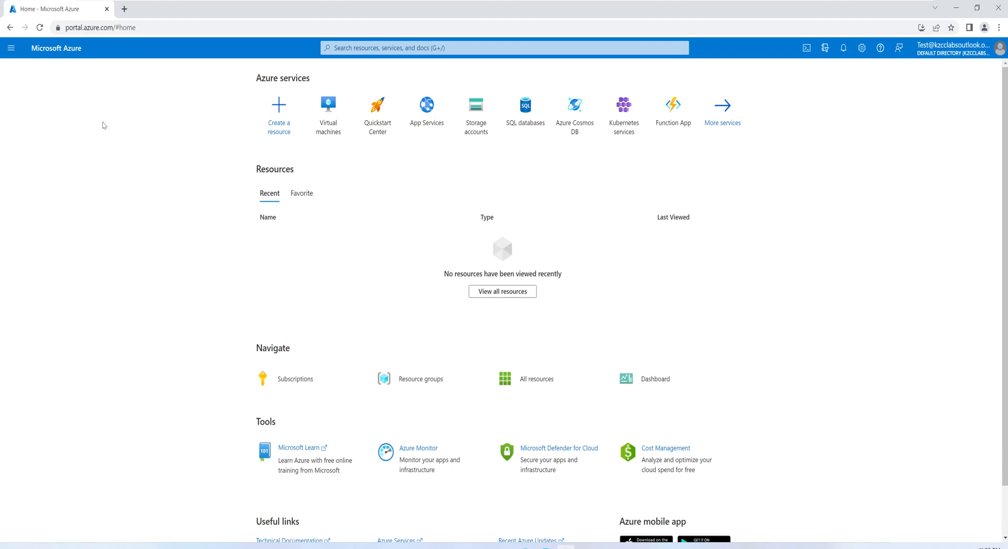
{"action": "left_click", "coordinate": [326, 126]}
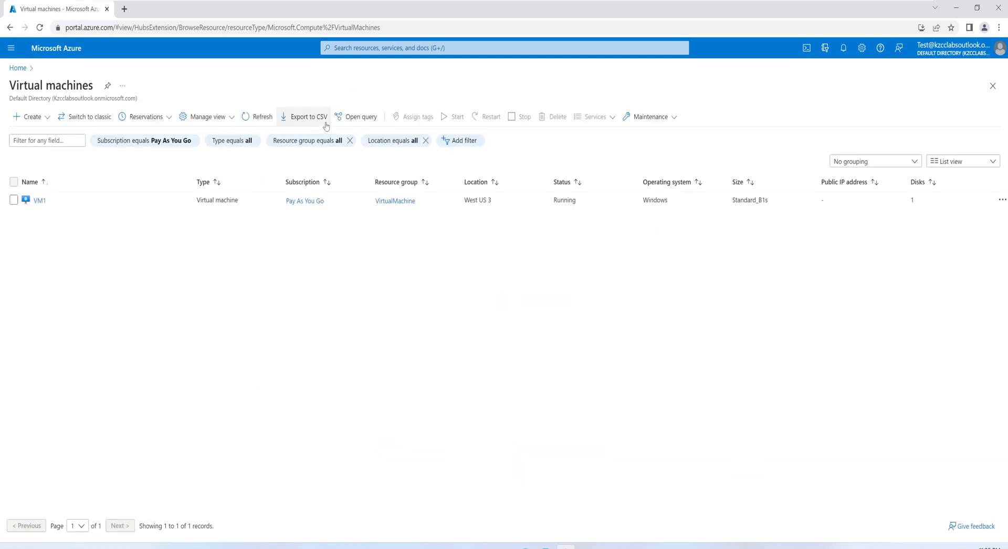
{"action": "left_click", "coordinate": [40, 201]}
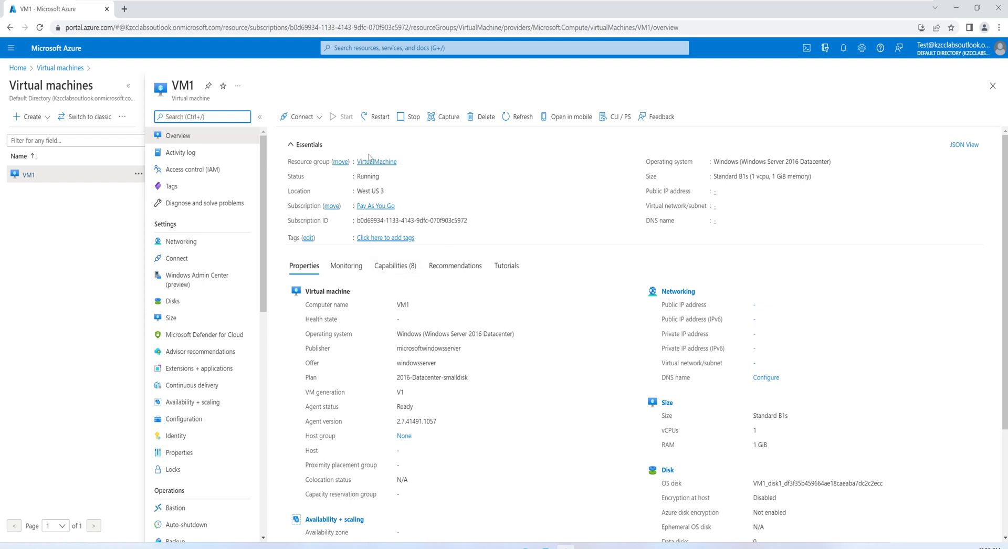
Step: Stop VM1 as the test user, review the stop notification, and close the notifications
{"action": "left_click", "coordinate": [409, 119]}
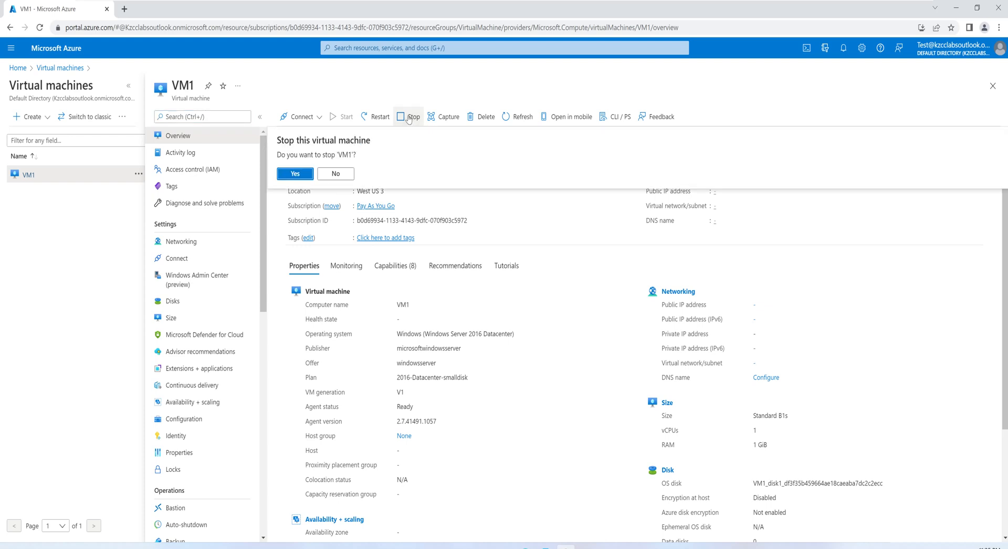
{"action": "left_click", "coordinate": [303, 173]}
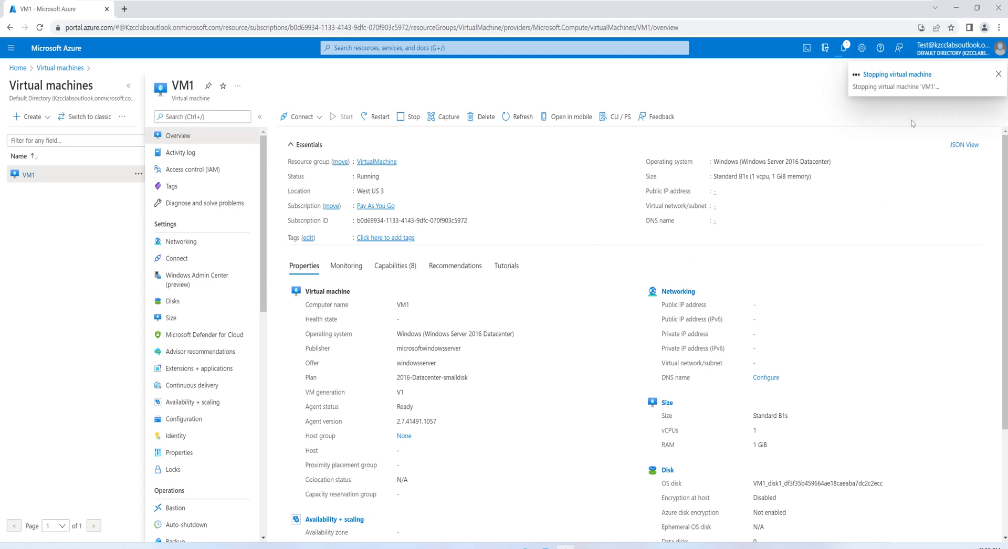
{"action": "left_click", "coordinate": [877, 79]}
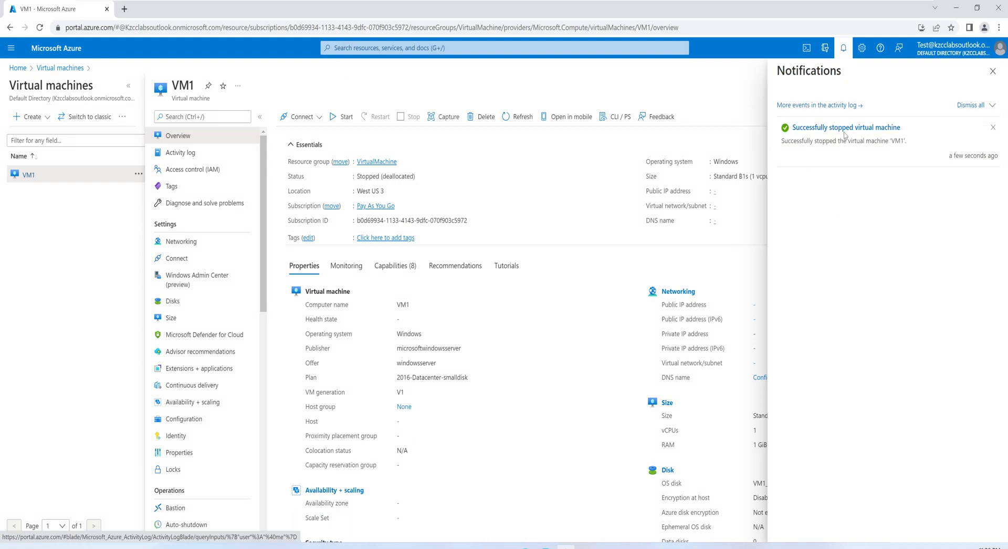
{"action": "left_click", "coordinate": [991, 71]}
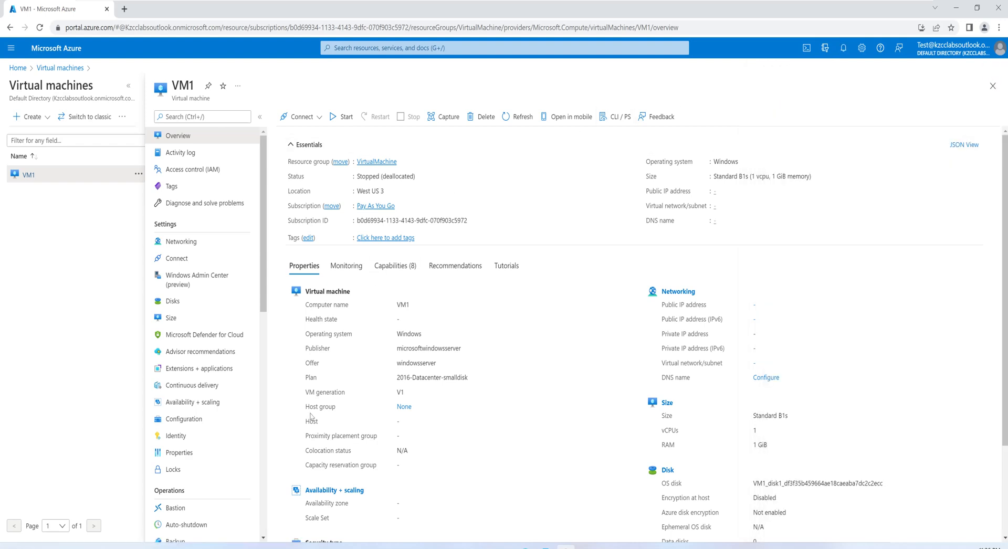
Step: Return to the administrator's portal window, close the notifications, and view VM1's role assignments
{"action": "left_click", "coordinate": [163, 475]}
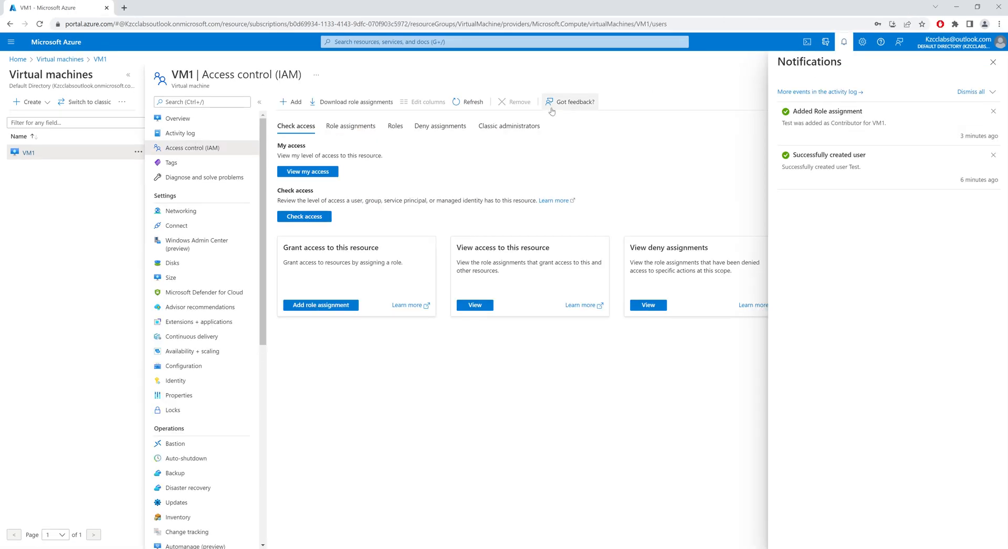
{"action": "left_click", "coordinate": [993, 62]}
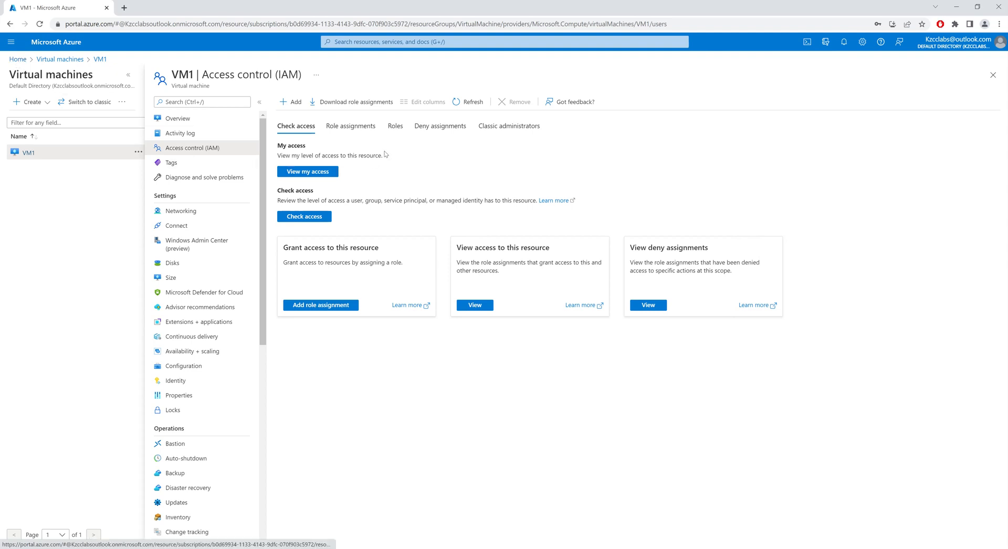
{"action": "left_click", "coordinate": [360, 131]}
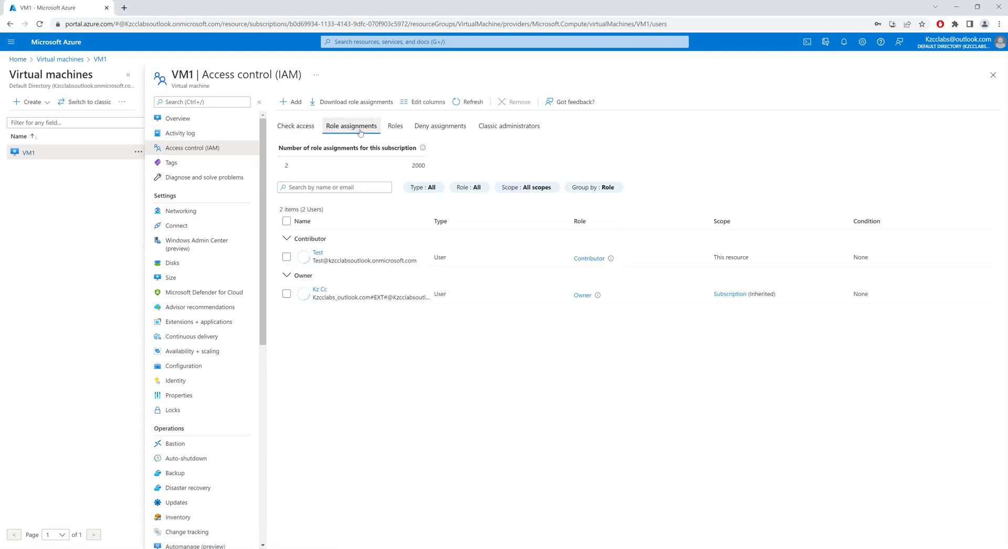
Step: Search the Contributor role's permissions for "lock" and close the role details
{"action": "left_click", "coordinate": [583, 259]}
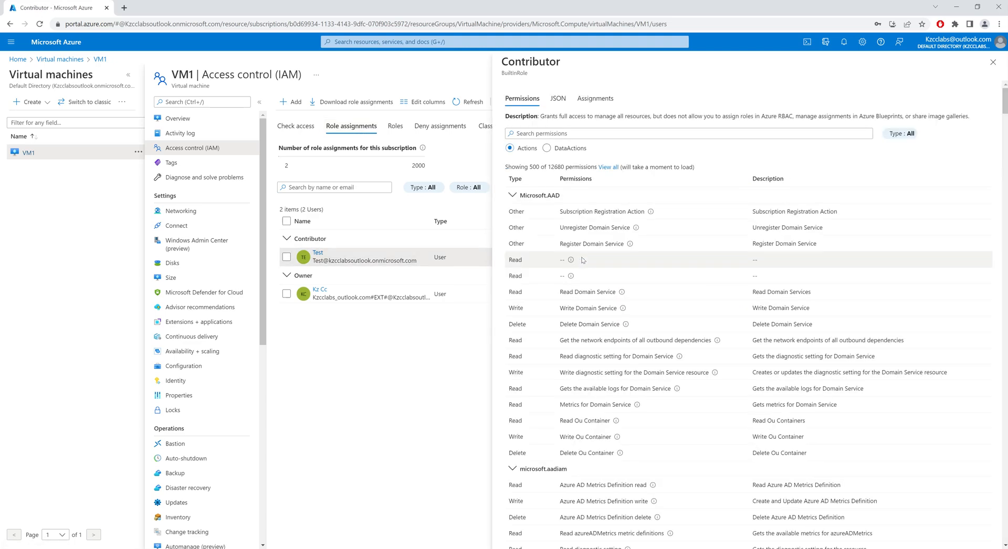
{"action": "left_click", "coordinate": [573, 134]}
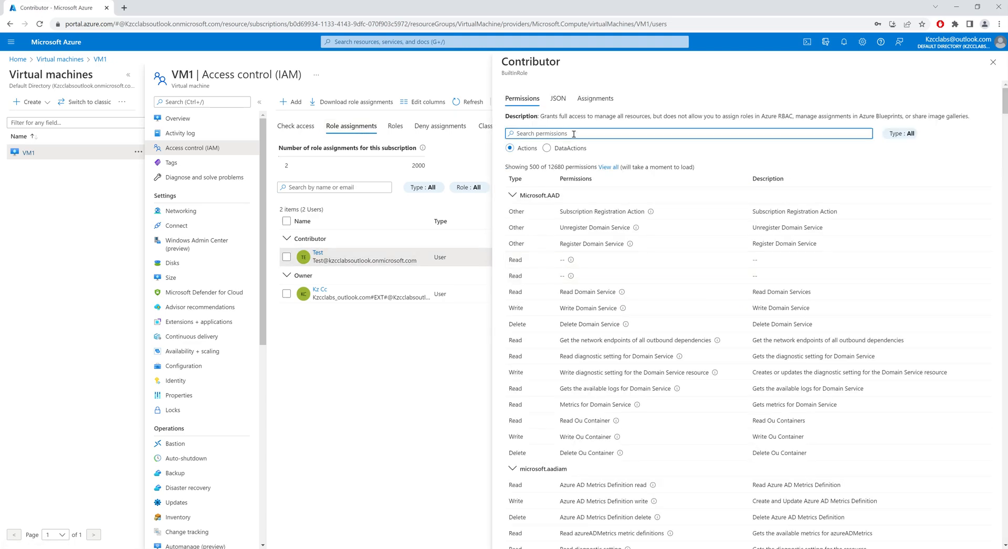
{"action": "type", "text": "lock"}
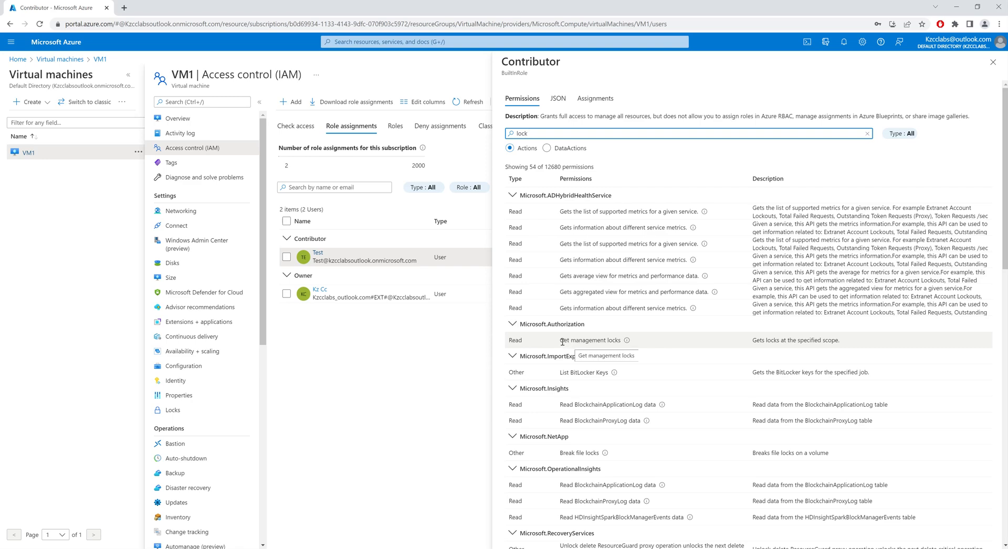
{"action": "left_click", "coordinate": [460, 336]}
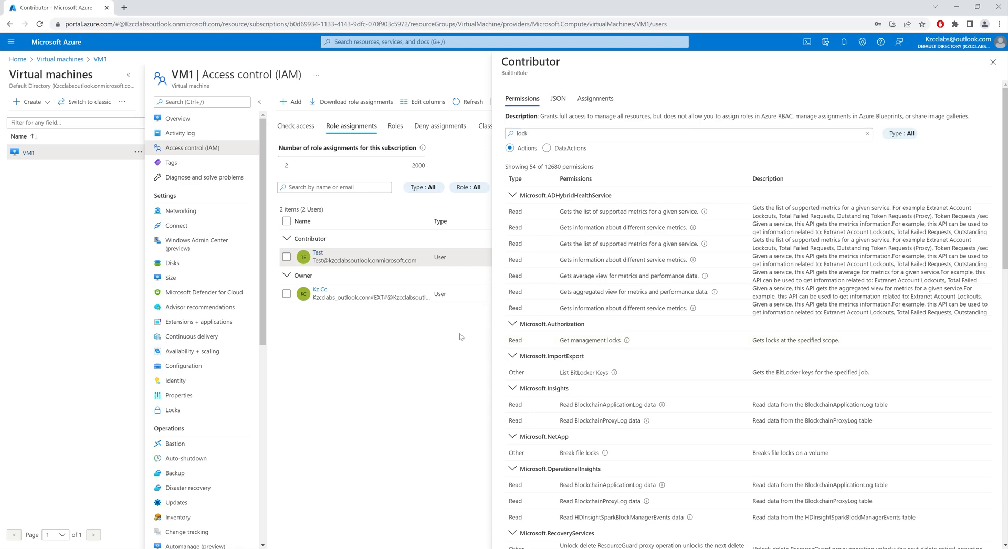
{"action": "left_click", "coordinate": [993, 62]}
Step: Start a new role assignment on VM1, search User Access Administrator's permissions for "lock", and select that role
{"action": "left_click", "coordinate": [290, 102]}
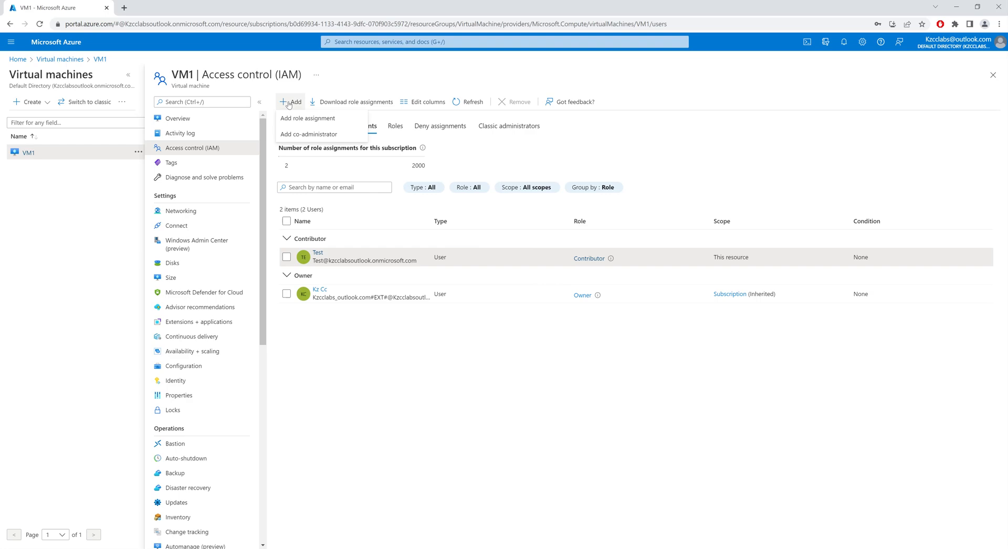
{"action": "left_click", "coordinate": [305, 120]}
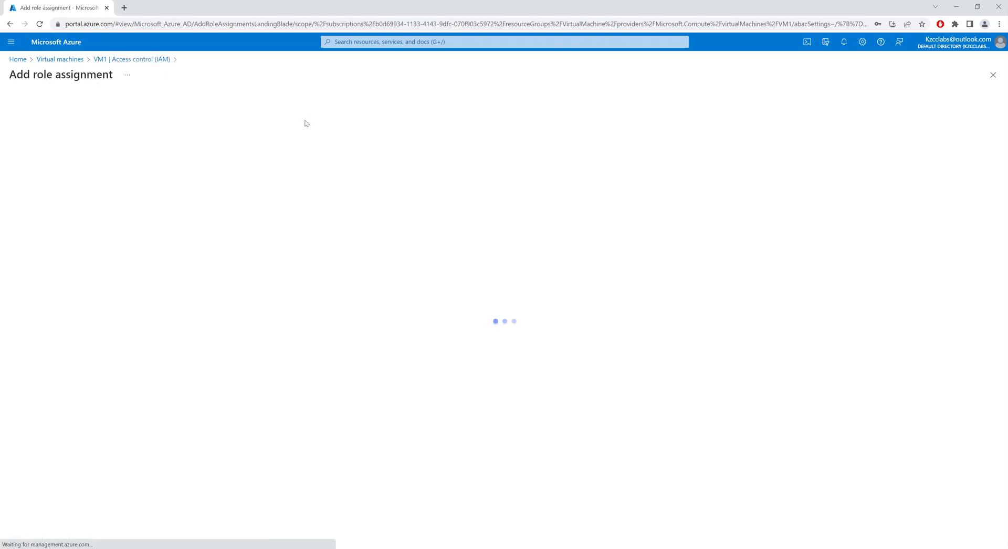
{"action": "scroll", "coordinate": [501, 291], "scroll_direction": "down", "scroll_amount": 2}
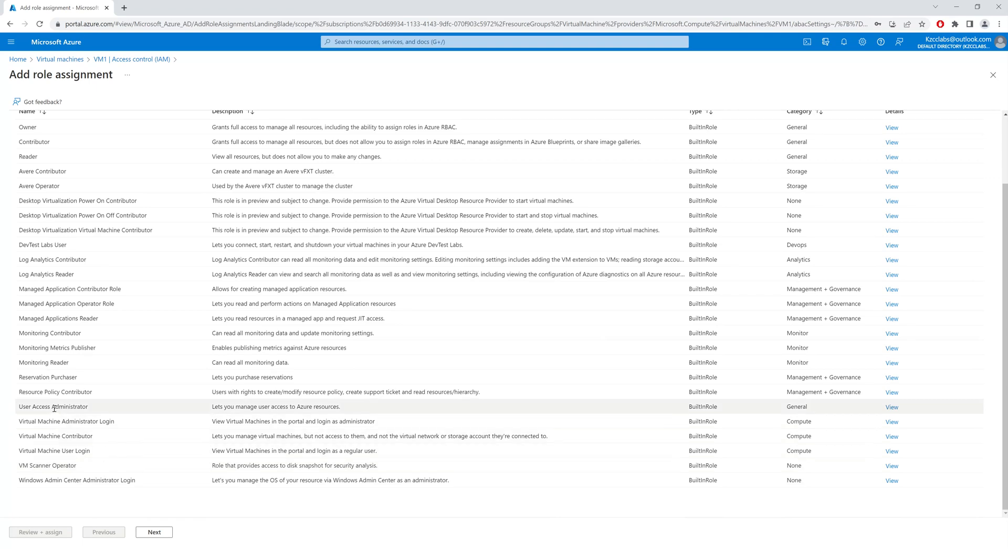
{"action": "left_click", "coordinate": [34, 405]}
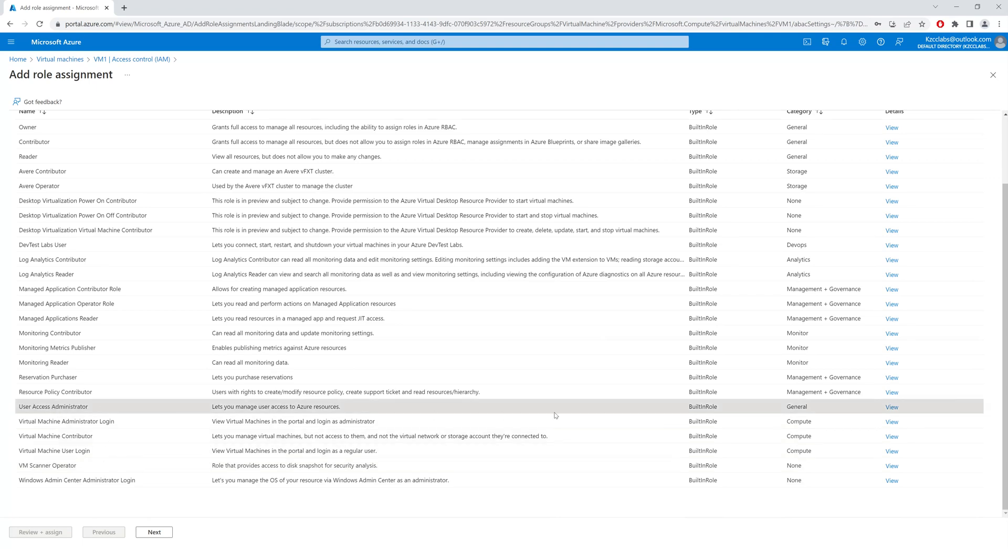
{"action": "left_click", "coordinate": [891, 408]}
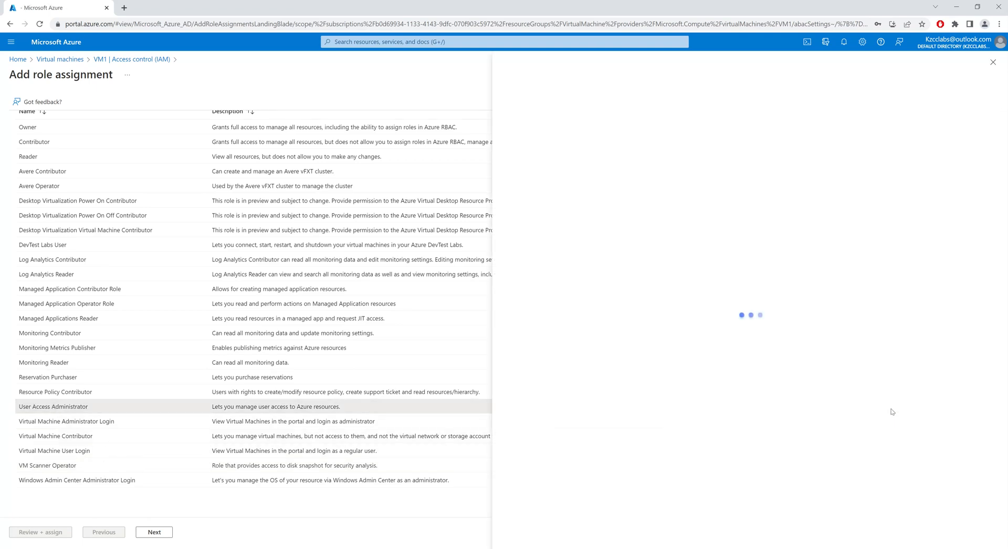
{"action": "left_click", "coordinate": [545, 137]}
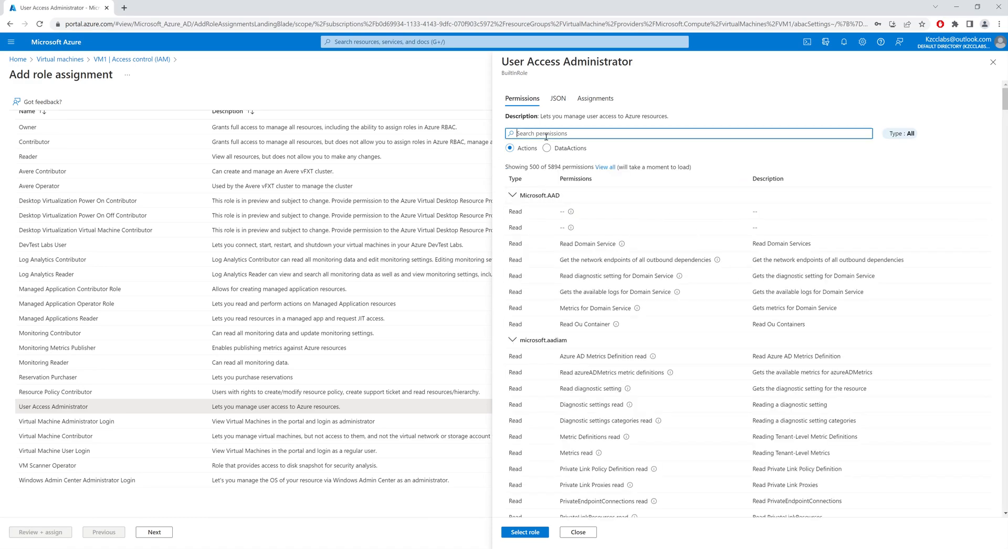
{"action": "type", "text": "lock"}
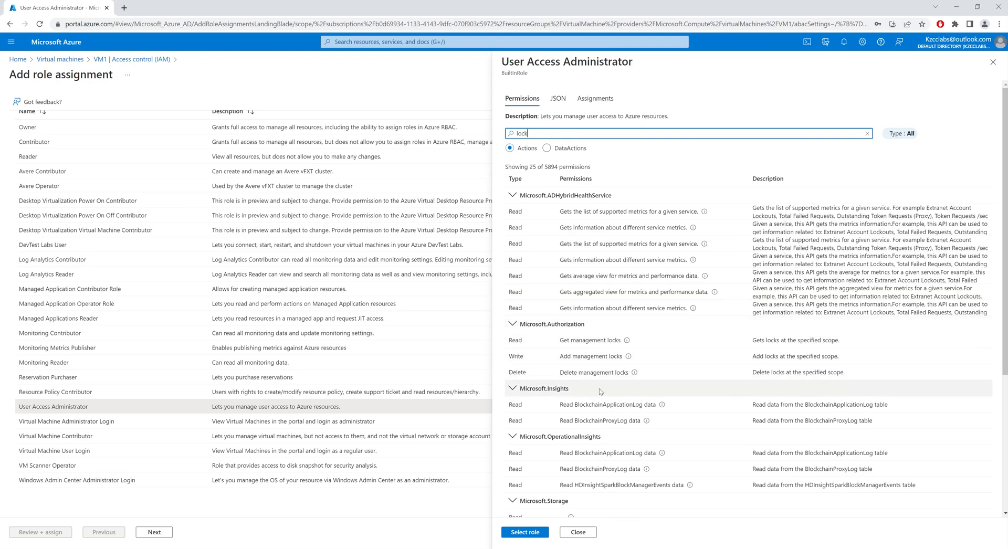
{"action": "left_click", "coordinate": [530, 532]}
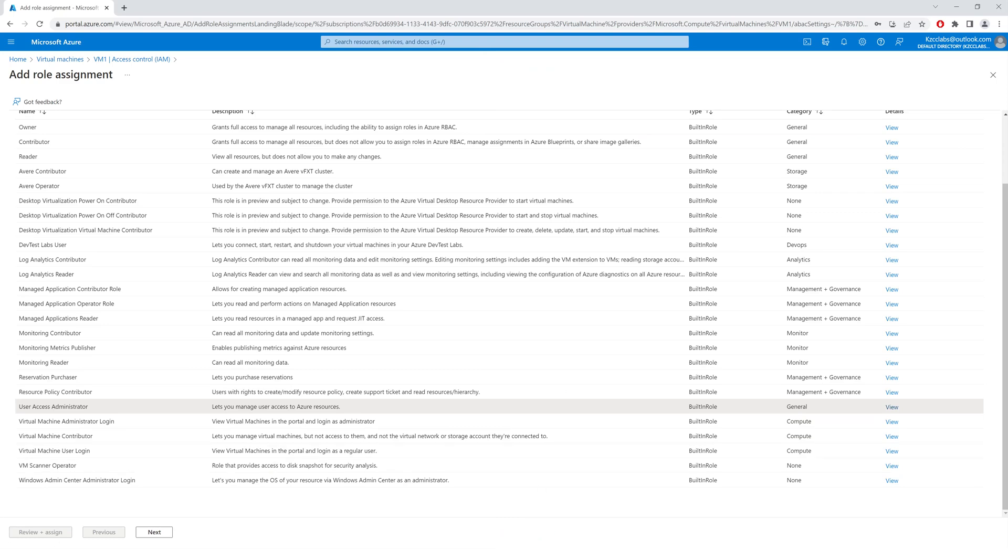
Step: Add the test user as the member, complete the User Access Administrator assignment, and check its notification
{"action": "left_click", "coordinate": [154, 532]}
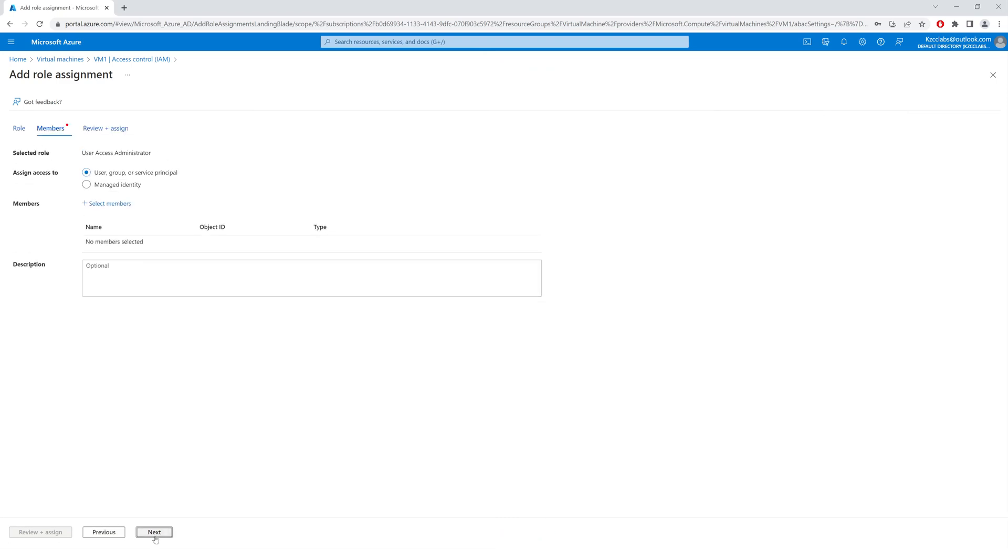
{"action": "left_click", "coordinate": [108, 204]}
{"action": "left_click", "coordinate": [857, 157]}
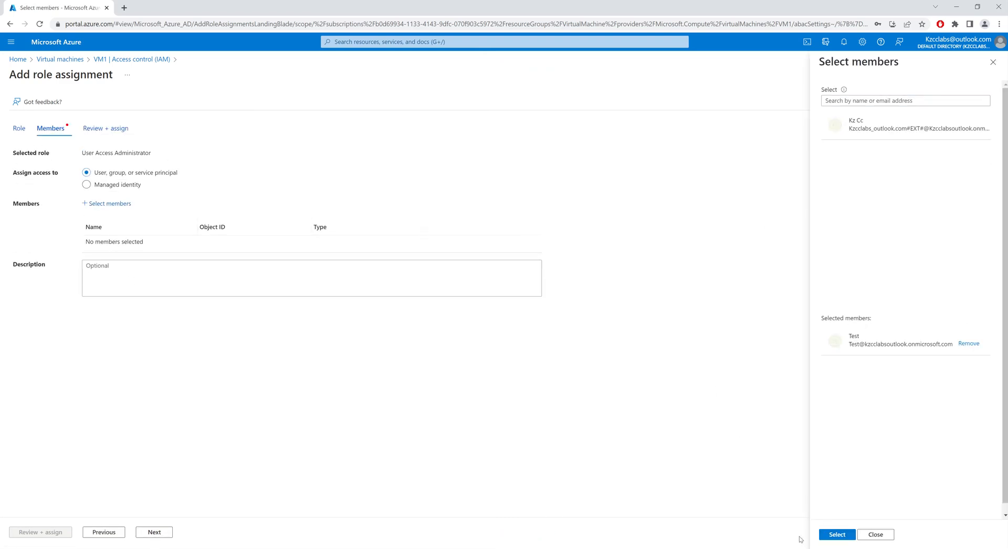
{"action": "left_click", "coordinate": [836, 534]}
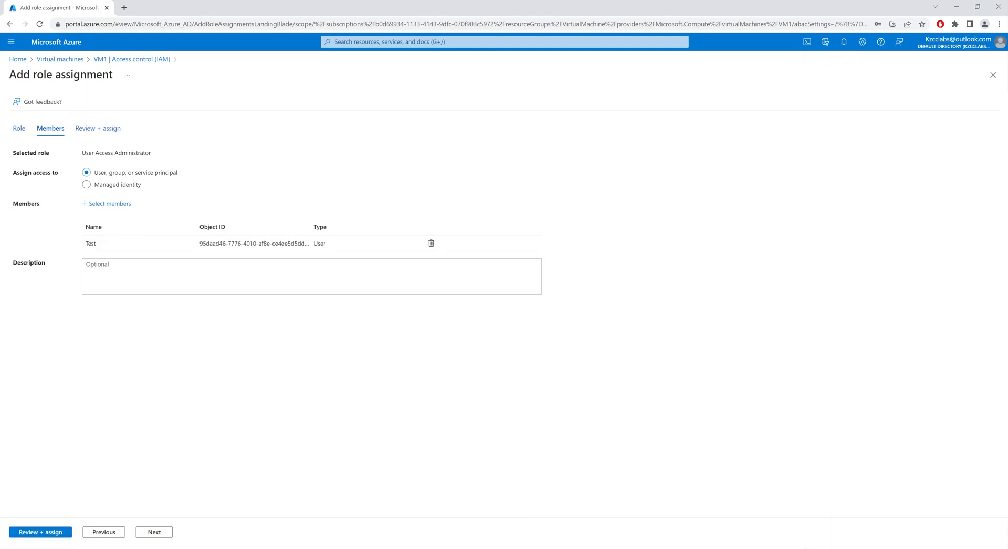
{"action": "left_click", "coordinate": [50, 532]}
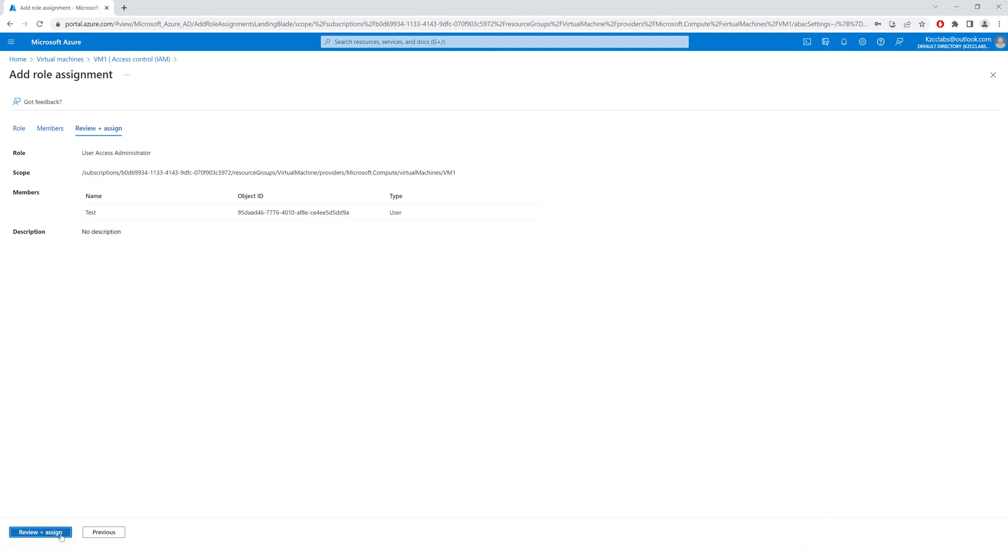
{"action": "left_click", "coordinate": [41, 531]}
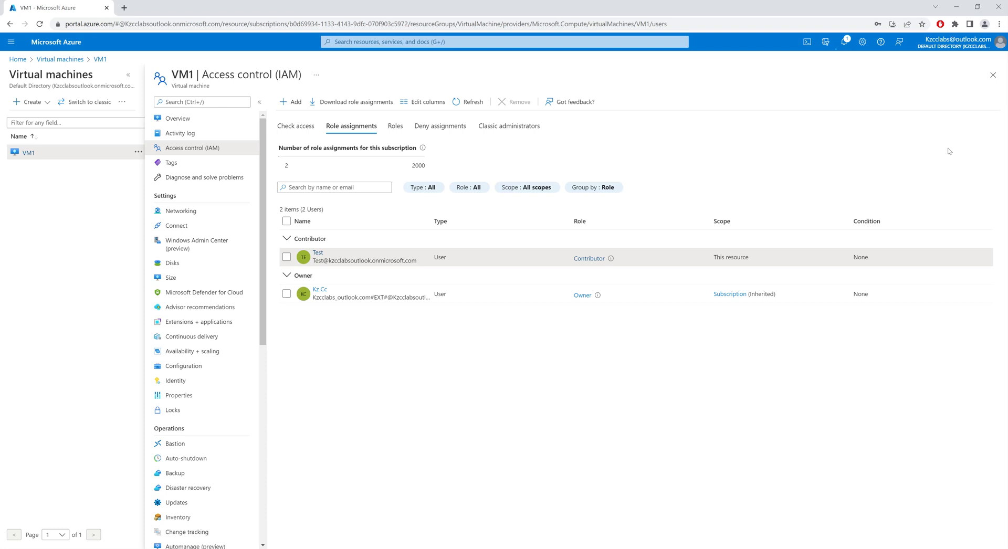
{"action": "left_click", "coordinate": [844, 42]}
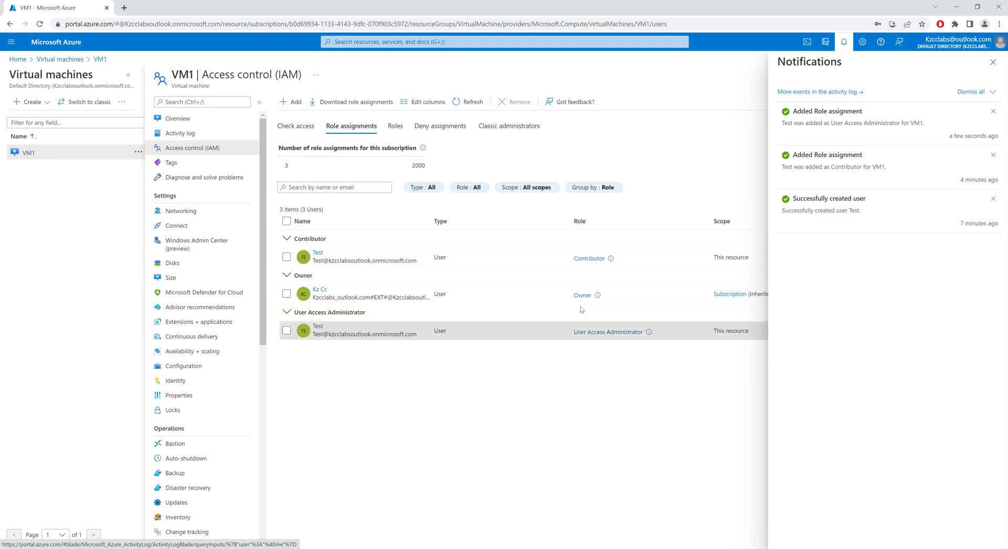
{"action": "left_click", "coordinate": [992, 62]}
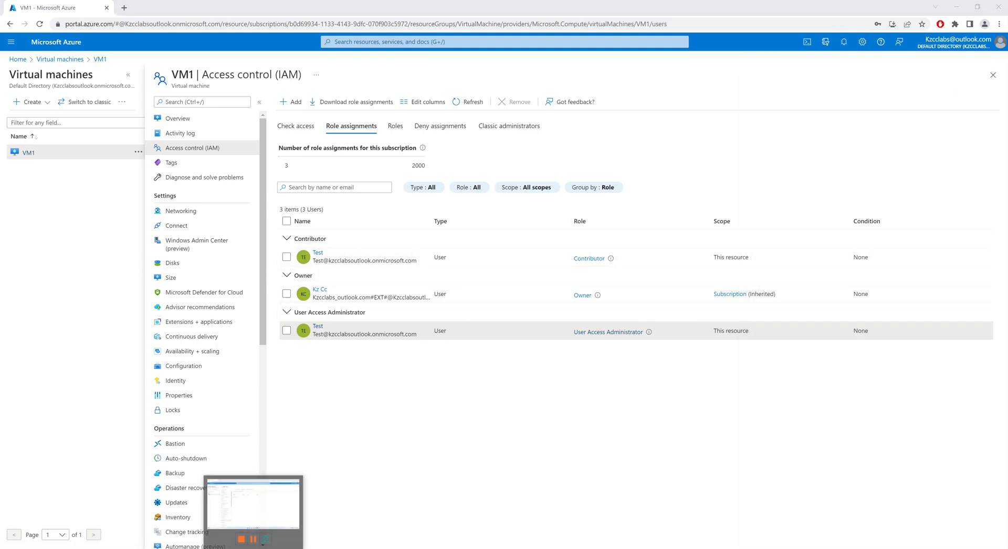
Step: Switch to the test user's portal window, reopen VM1 from the home page, and view the user's own access assignments
{"action": "left_click", "coordinate": [316, 543]}
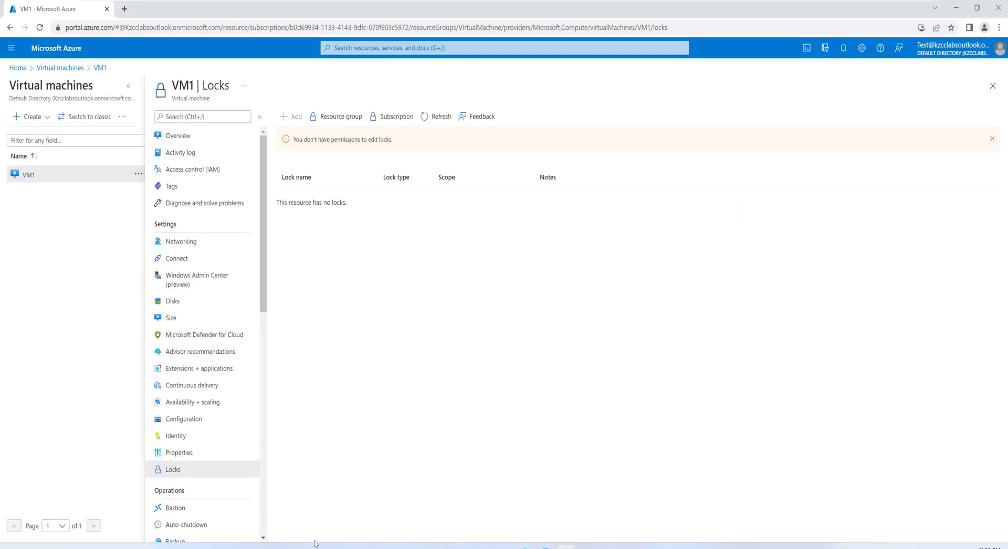
{"action": "left_click", "coordinate": [20, 68]}
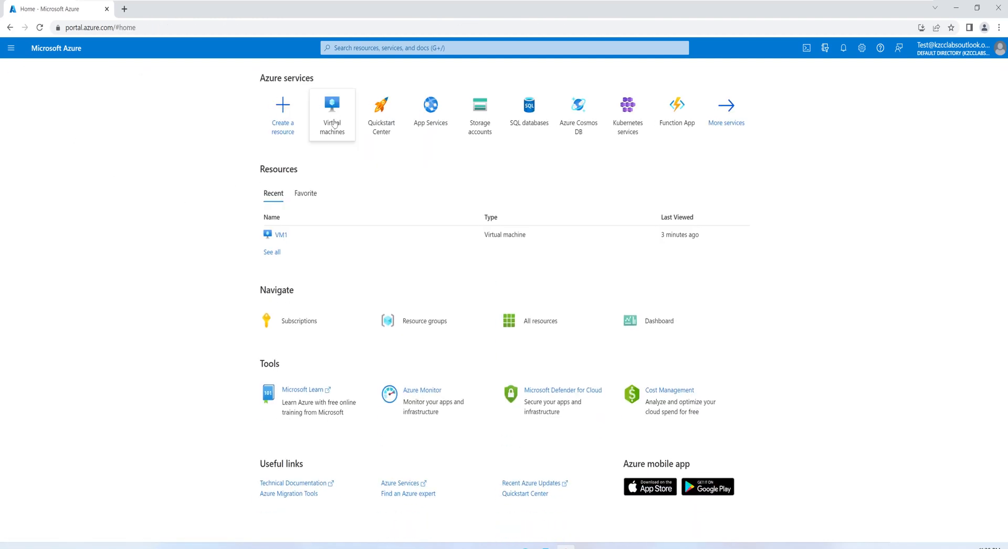
{"action": "left_click", "coordinate": [333, 120]}
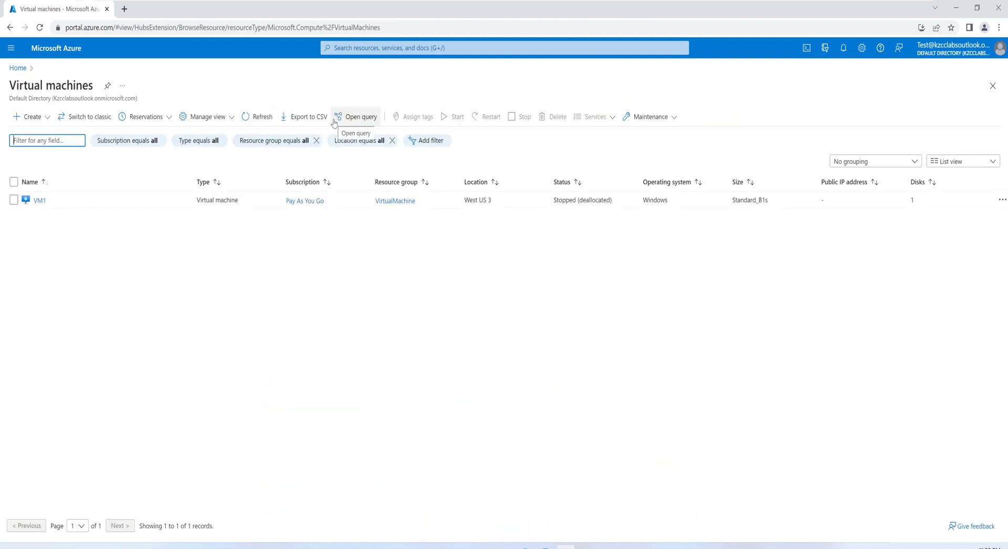
{"action": "left_click", "coordinate": [29, 201]}
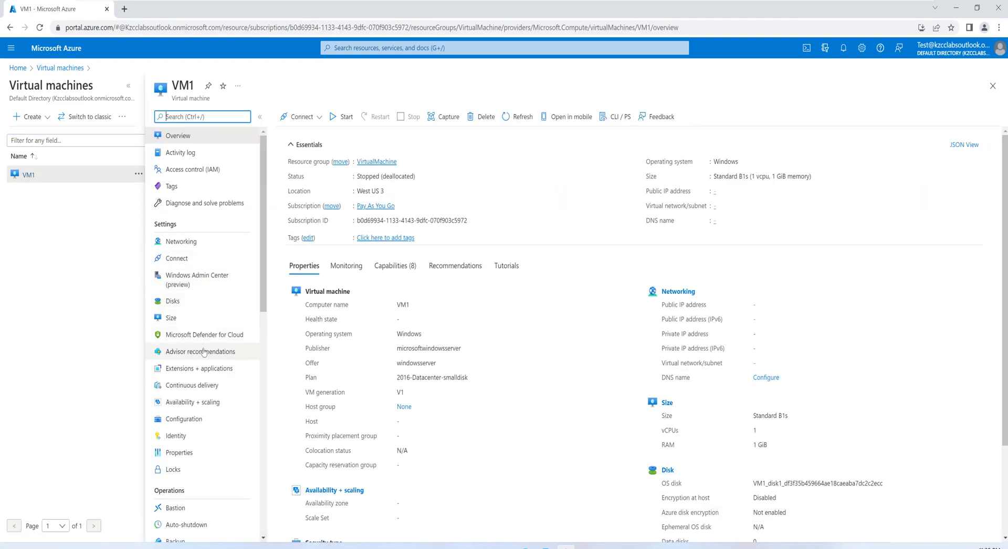
{"action": "left_click", "coordinate": [208, 170]}
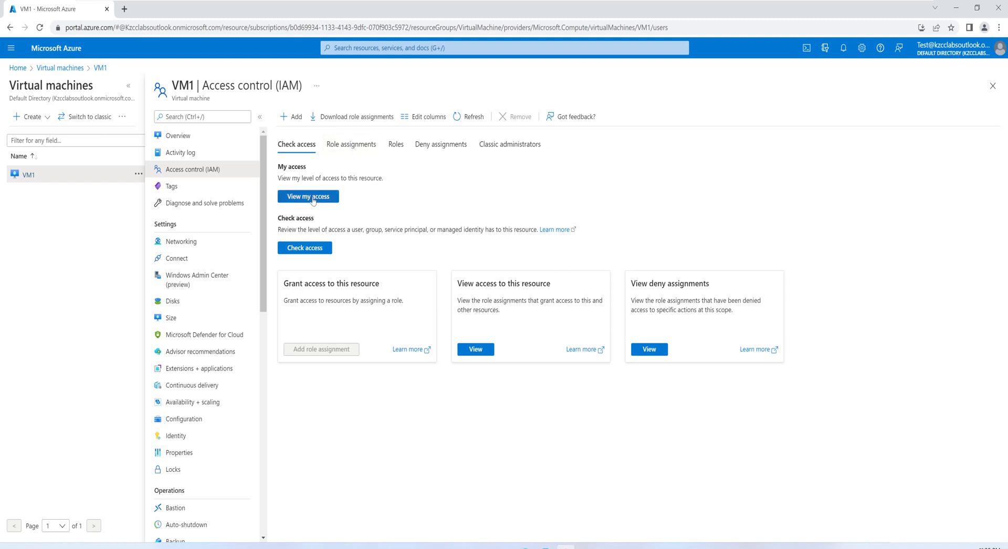
{"action": "left_click", "coordinate": [313, 199]}
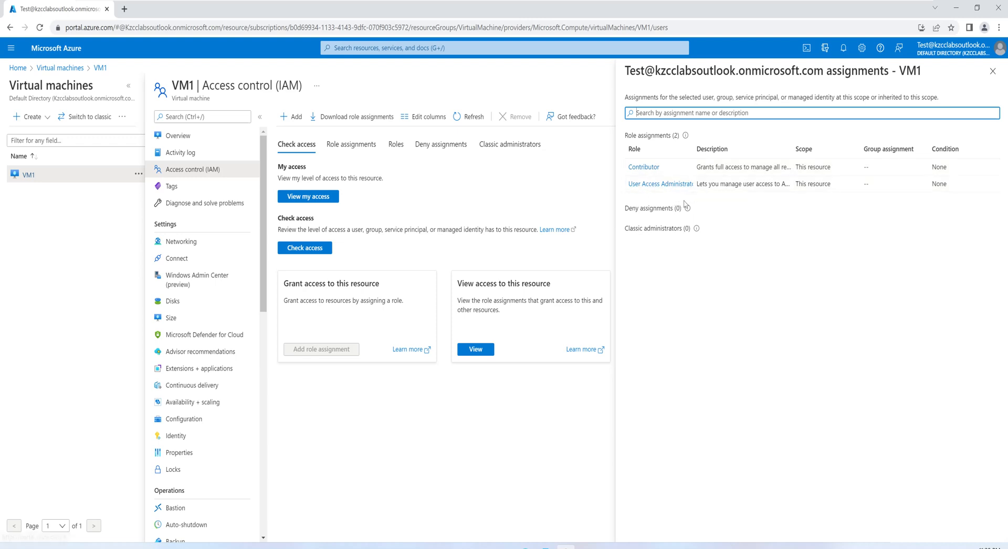
Step: Refresh VM1's locks page as the test user and sign out of the account
{"action": "left_click", "coordinate": [170, 470]}
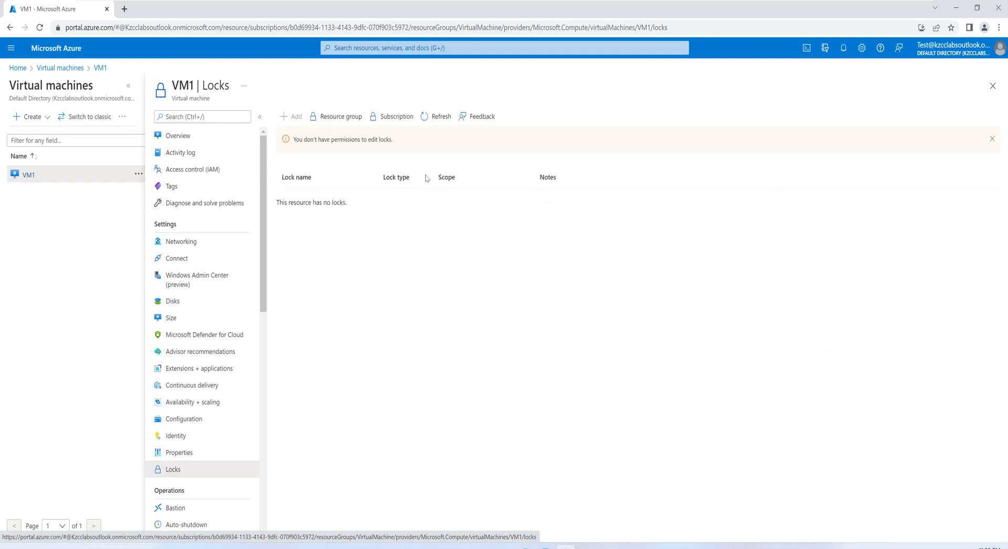
{"action": "left_click", "coordinate": [439, 117]}
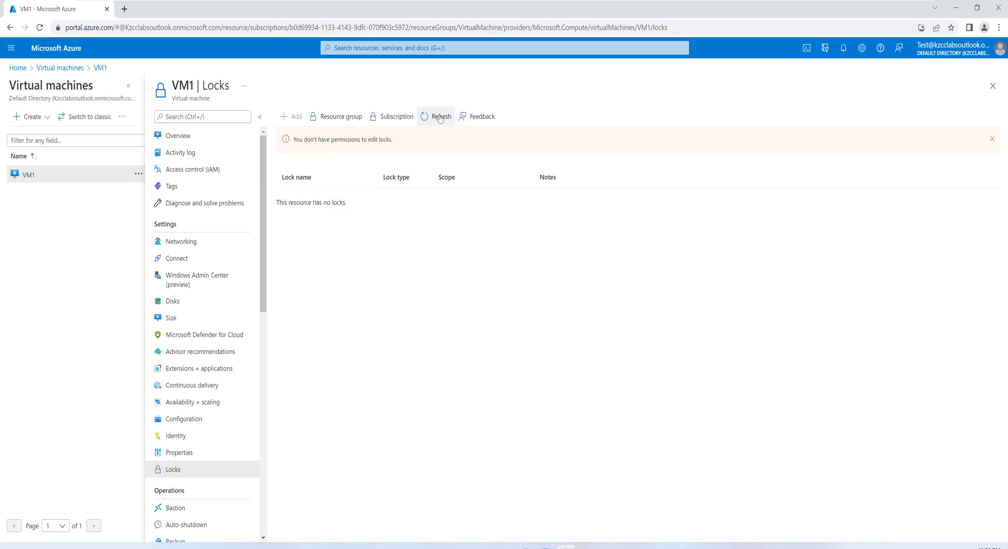
{"action": "left_click", "coordinate": [972, 53]}
{"action": "left_click", "coordinate": [991, 72]}
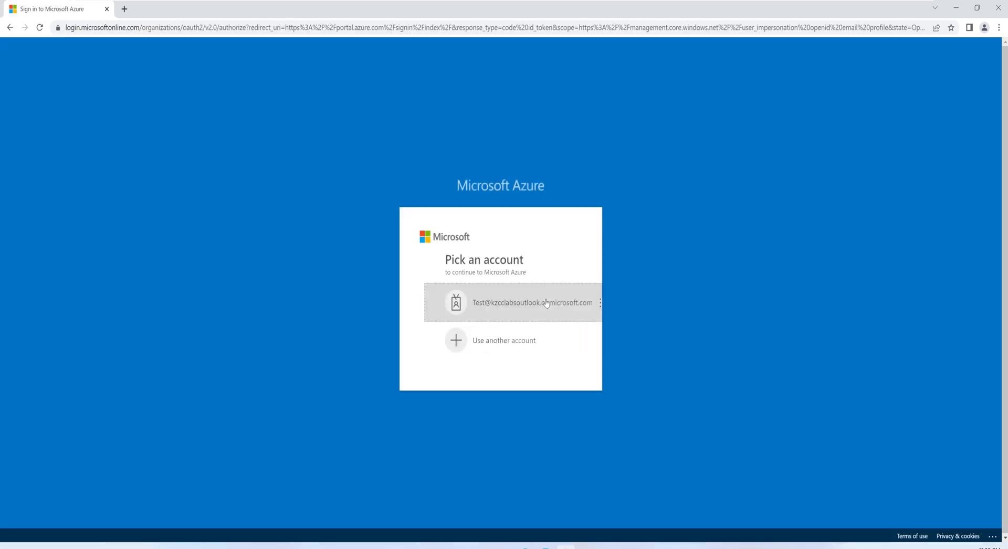
Step: Sign back in to the test account by entering its password and get through the follow-up prompts to the portal home
{"action": "left_click", "coordinate": [546, 303]}
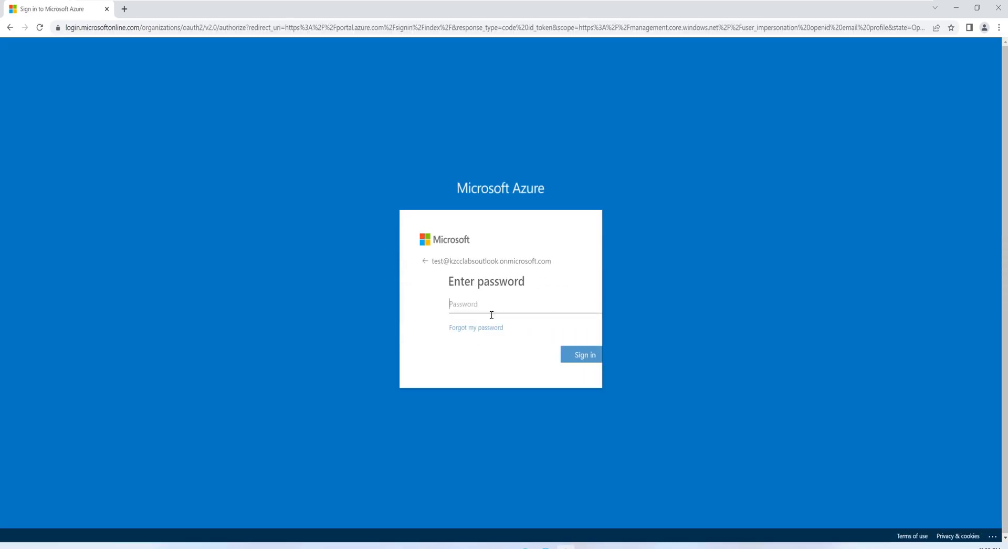
{"action": "type", "text": "•"}
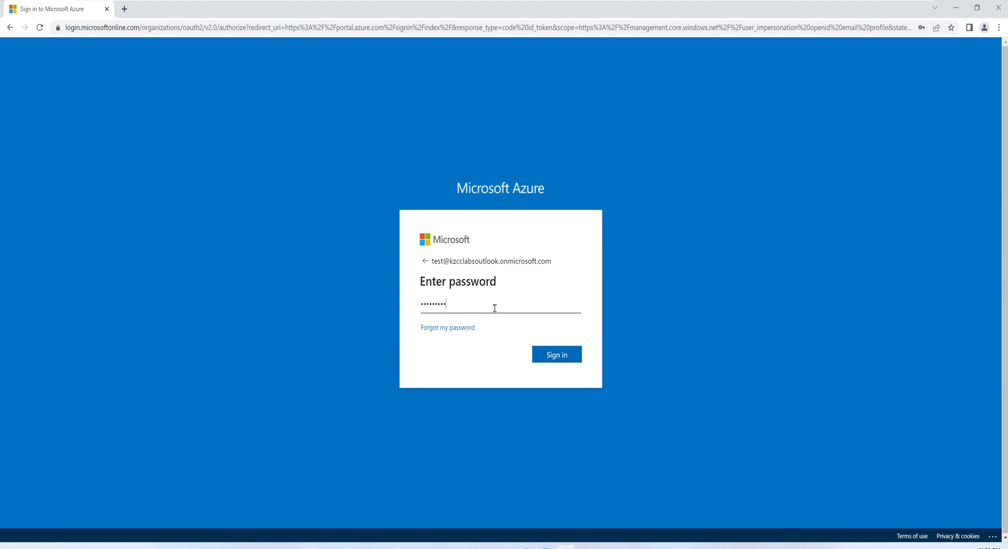
{"action": "left_click", "coordinate": [559, 355]}
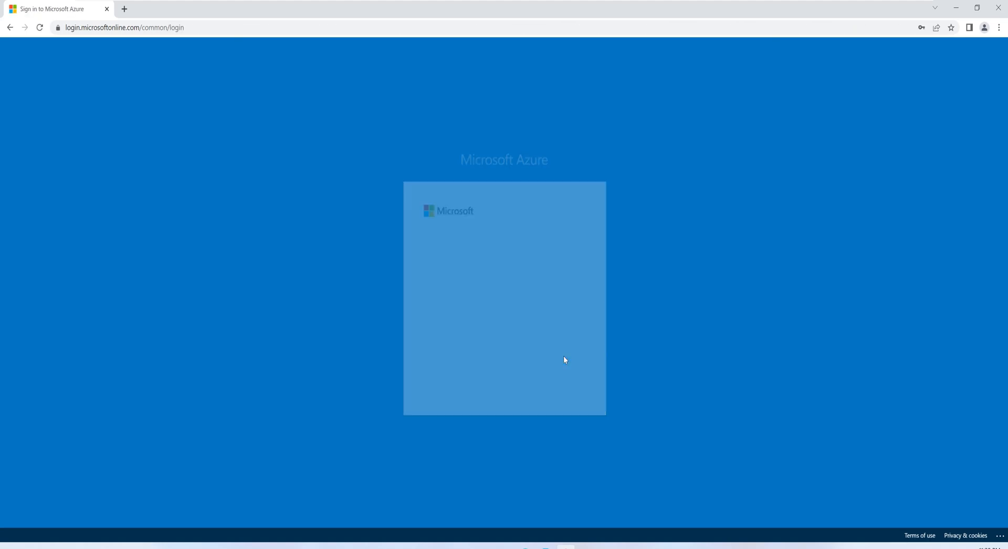
{"action": "left_click", "coordinate": [497, 322]}
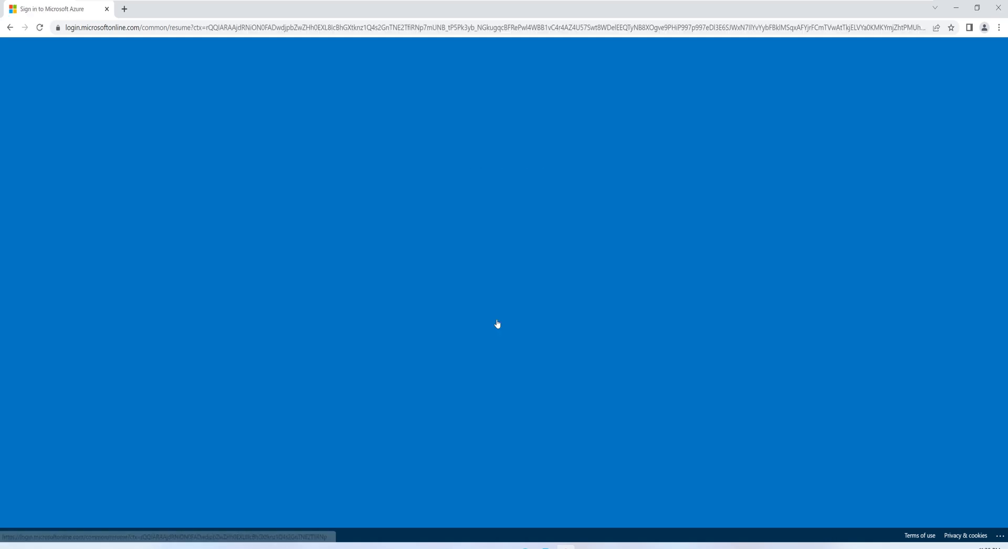
{"action": "left_click", "coordinate": [550, 359]}
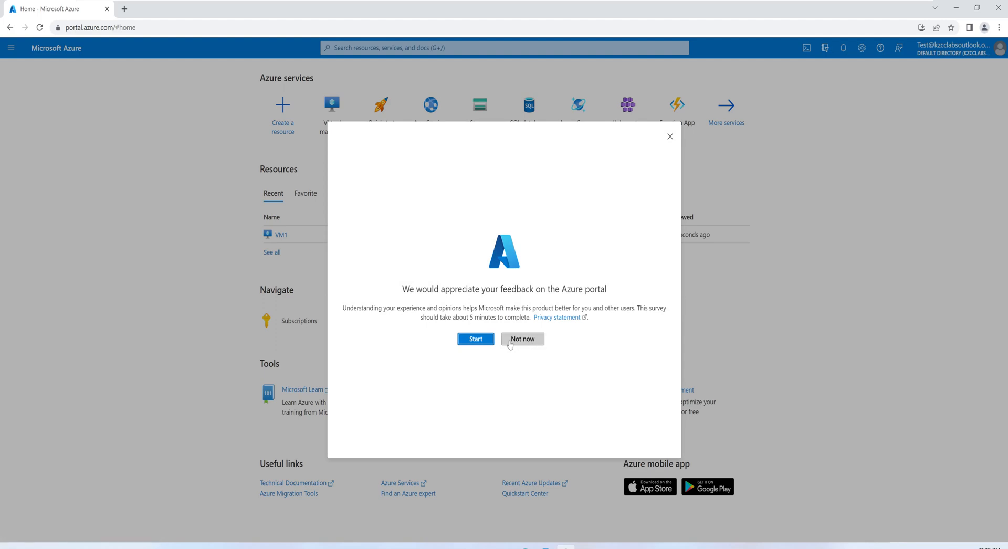
{"action": "left_click", "coordinate": [509, 341]}
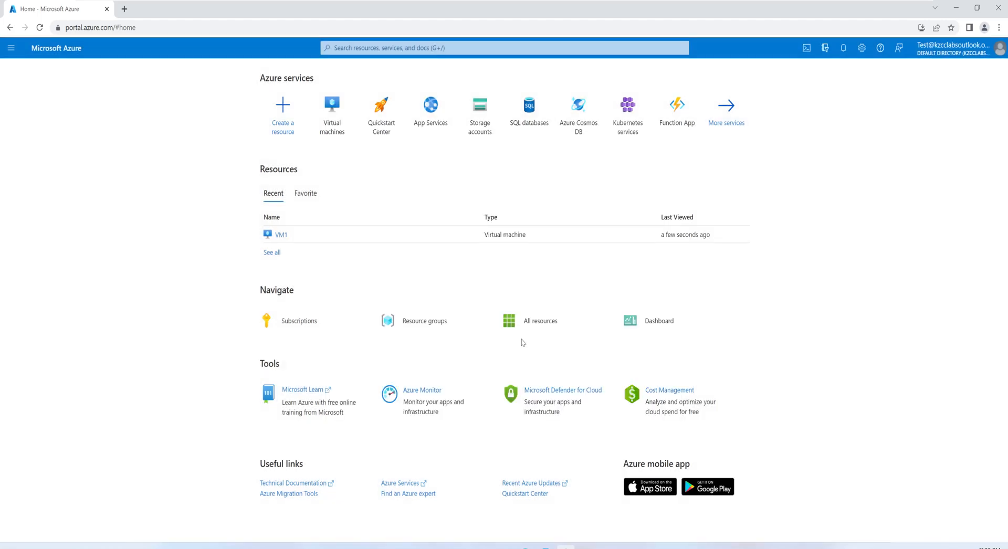
Step: Open VM1 from the virtual machines list and view its locks
{"action": "left_click", "coordinate": [339, 131]}
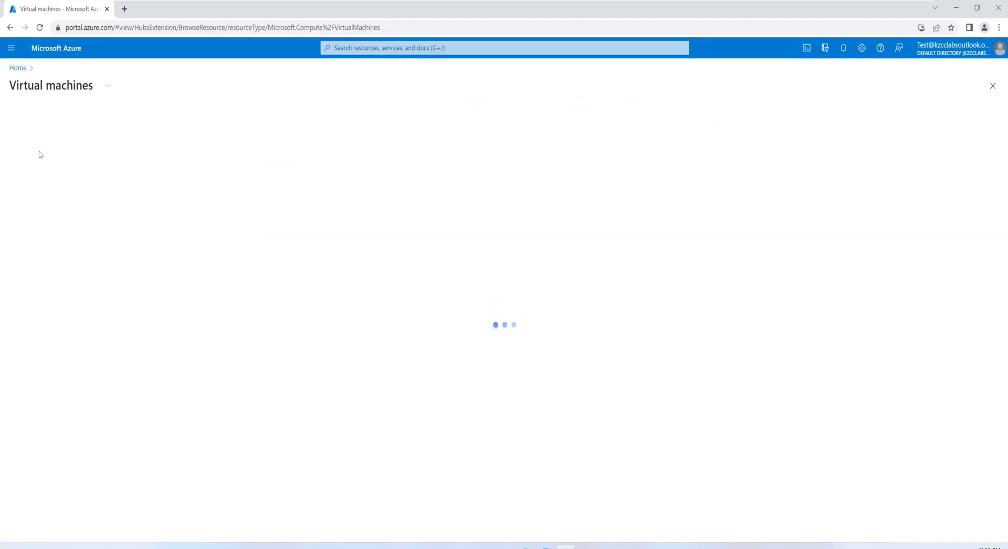
{"action": "left_click", "coordinate": [33, 200]}
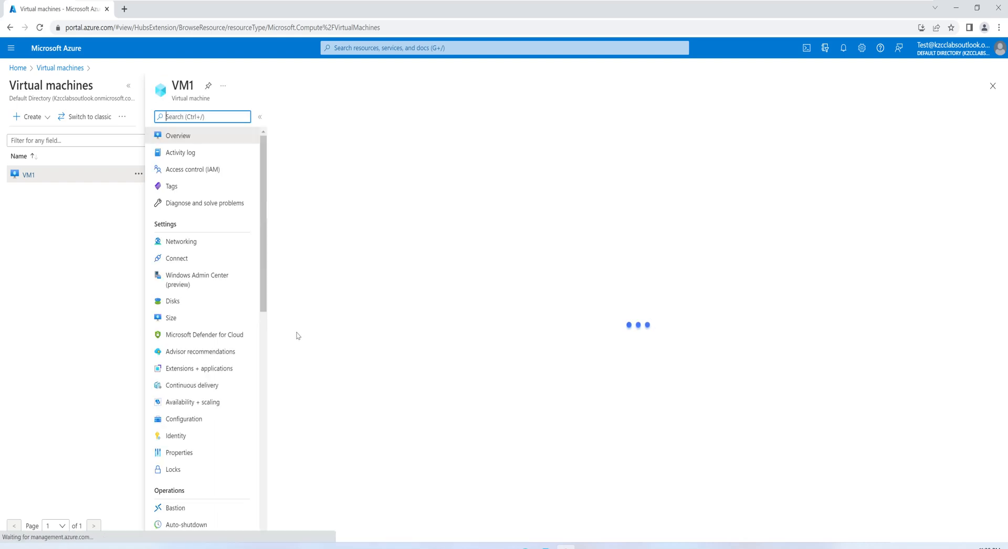
{"action": "left_click", "coordinate": [173, 469]}
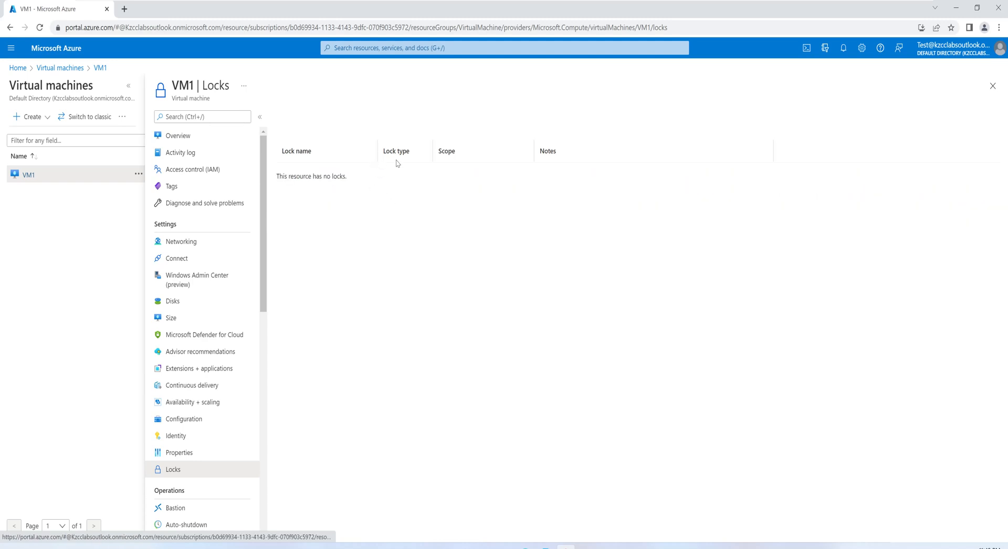
Step: Check that a new lock can be added to VM1 by choosing the Delete lock type, and cancel the form
{"action": "left_click", "coordinate": [296, 117]}
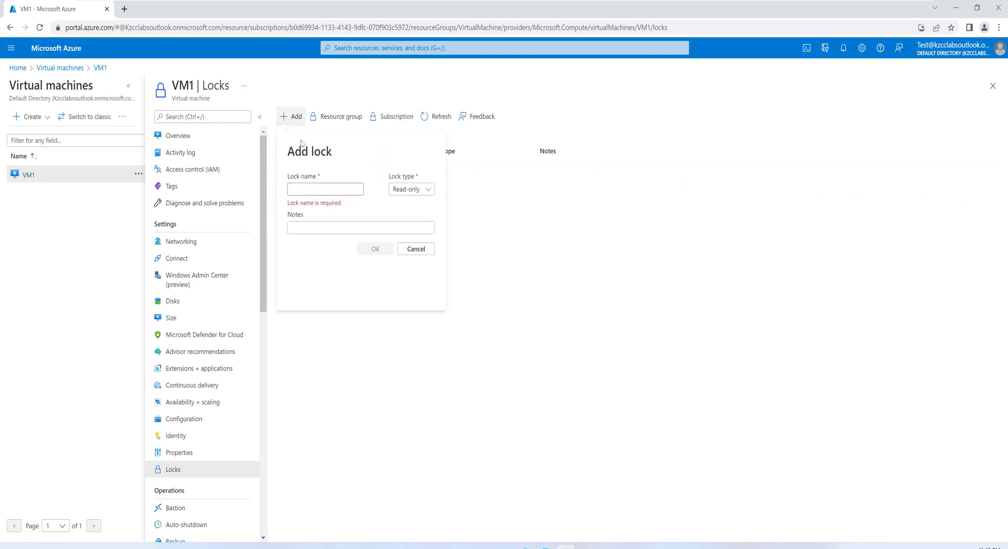
{"action": "left_click", "coordinate": [415, 189]}
{"action": "left_click", "coordinate": [403, 222]}
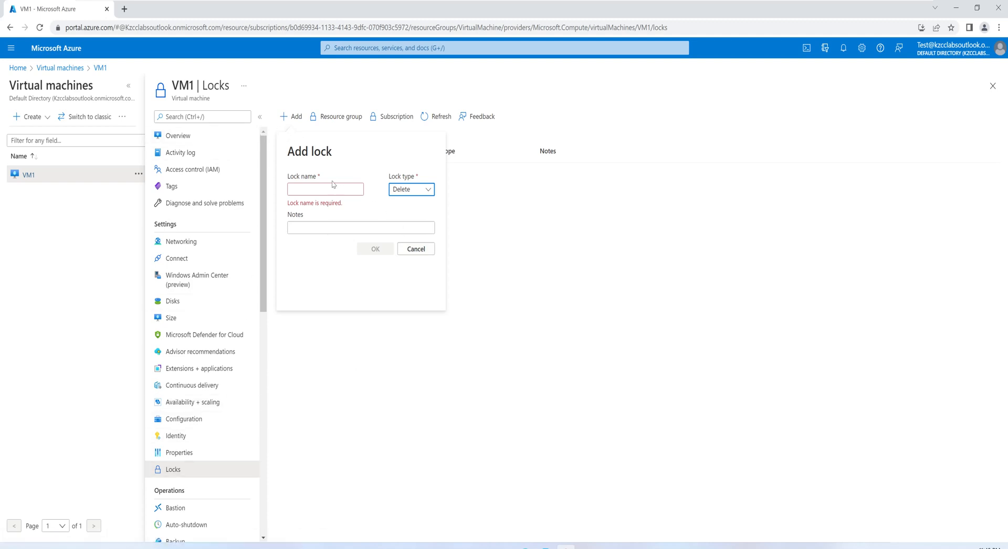
{"action": "left_click", "coordinate": [416, 249]}
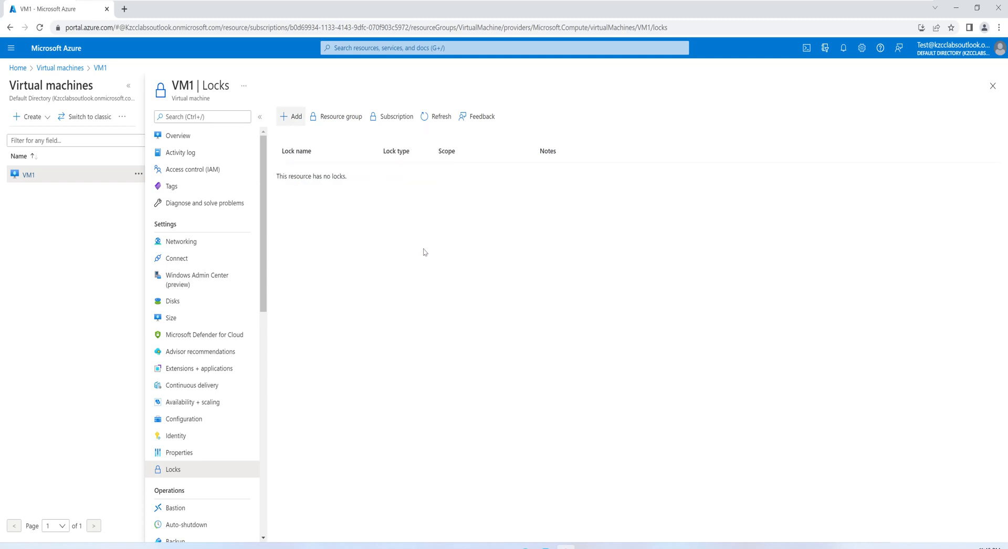